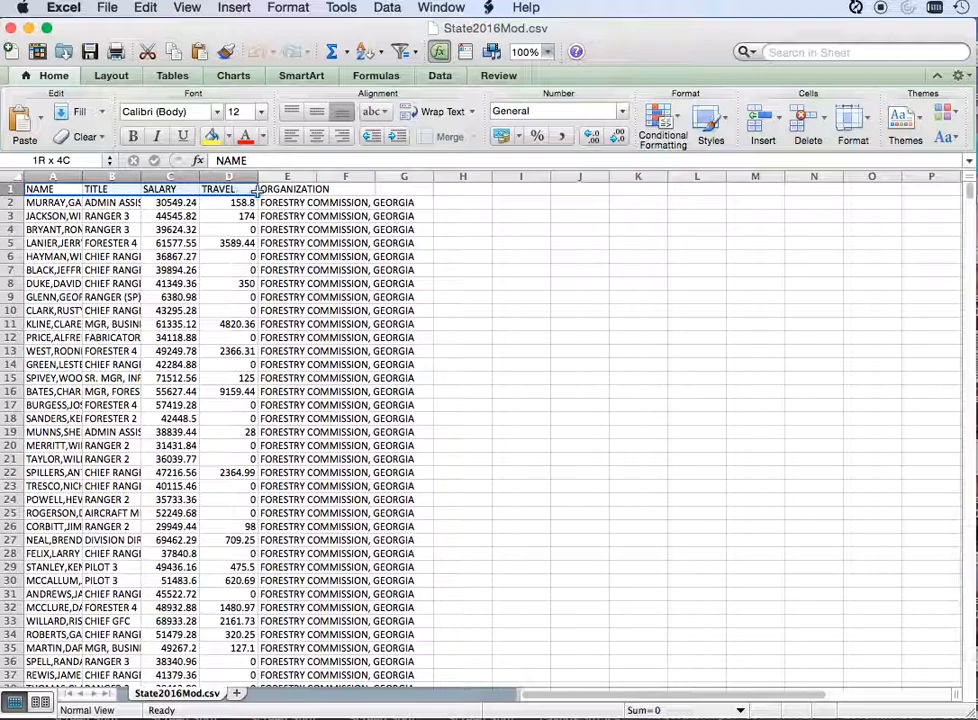
# Step: Look over the columns and first rows of the salary data in State2016Mod.csv
pyautogui.click(234, 293)
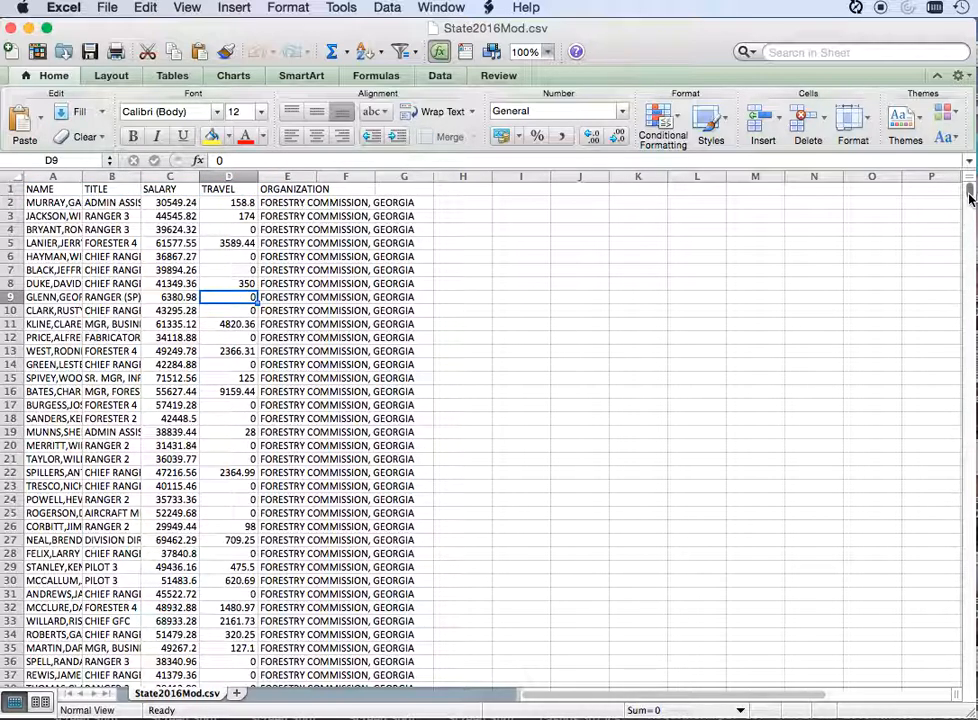
pyautogui.moveTo(968, 198); pyautogui.dragTo(968, 190)
pyautogui.moveTo(725, 697)
pyautogui.mouseDown()
pyautogui.moveTo(768, 697)
pyautogui.moveTo(708, 703)
pyautogui.mouseUp()
pyautogui.click(173, 365)
pyautogui.scroll(-2, 173, 365)
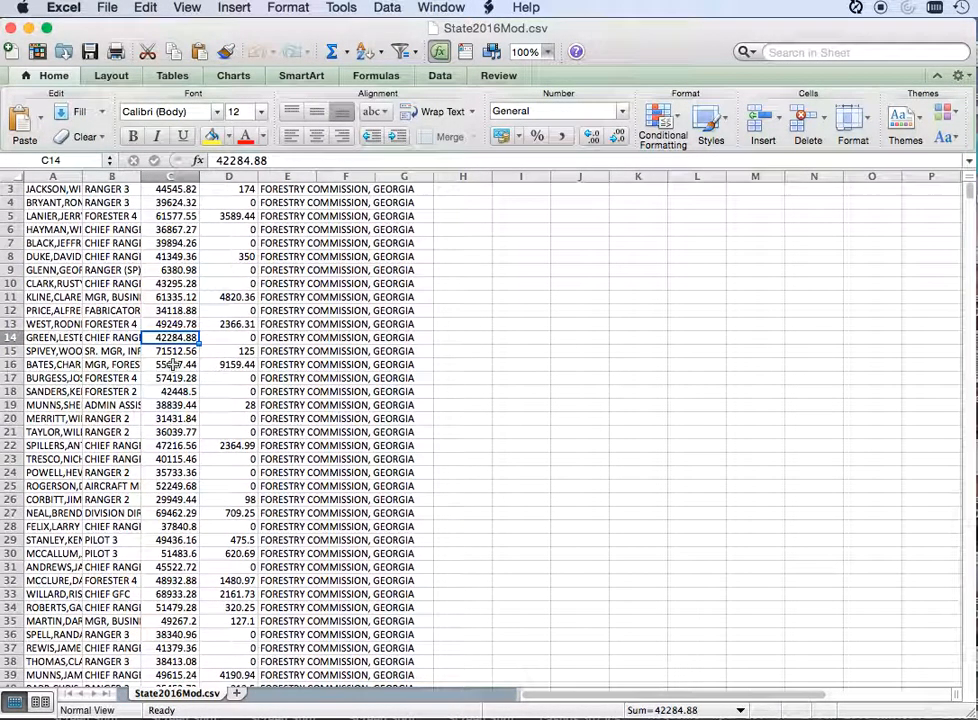
pyautogui.scroll(2, 173, 365)
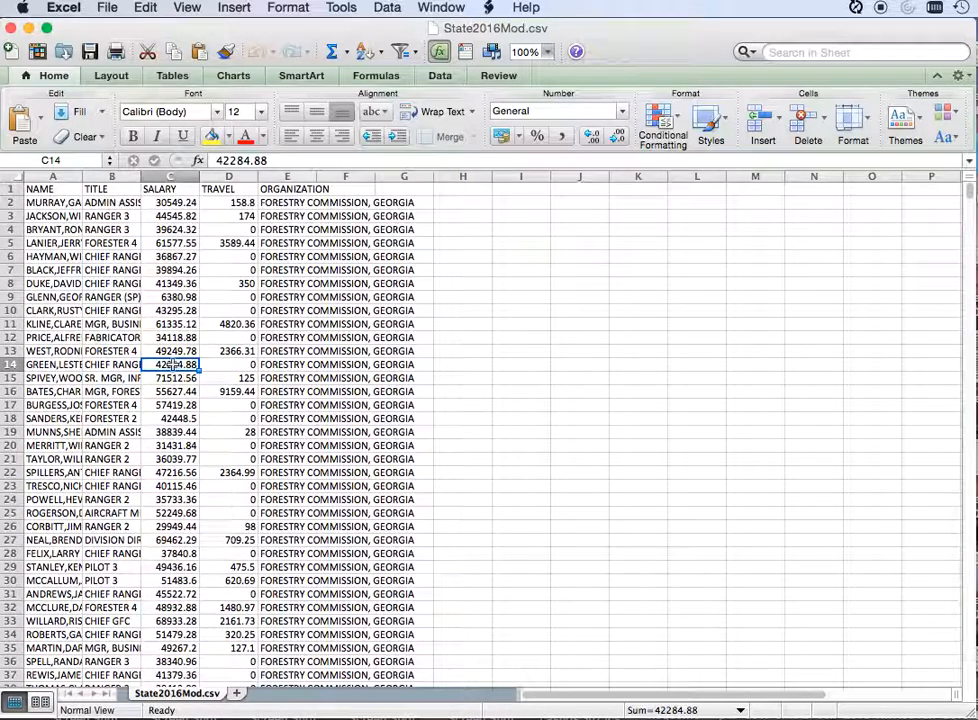
pyautogui.click(113, 216)
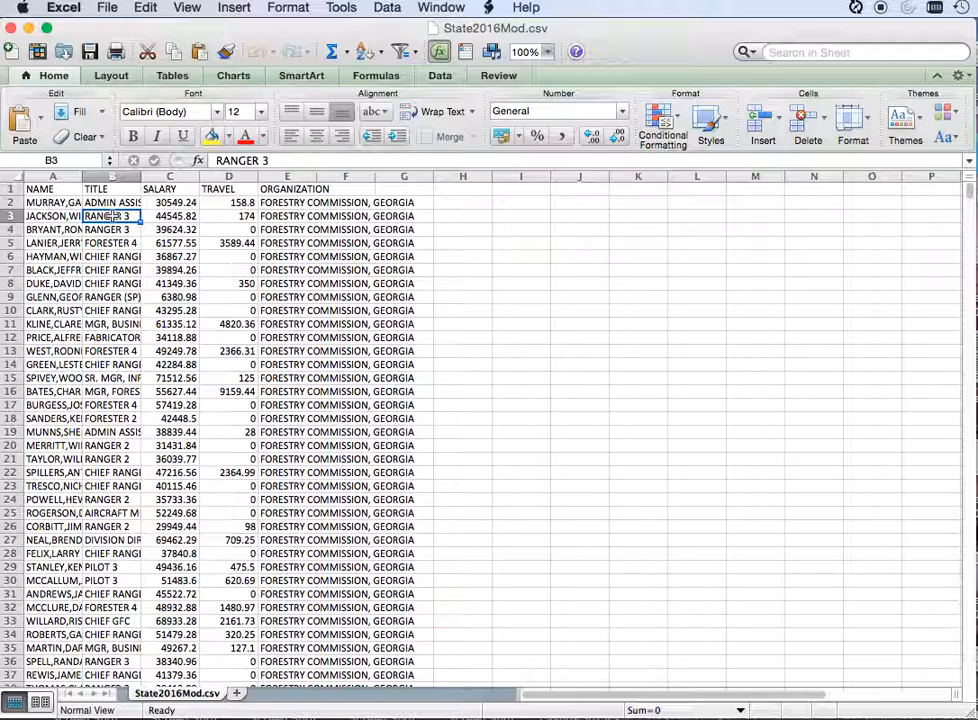
pyautogui.scroll(-5, 113, 216)
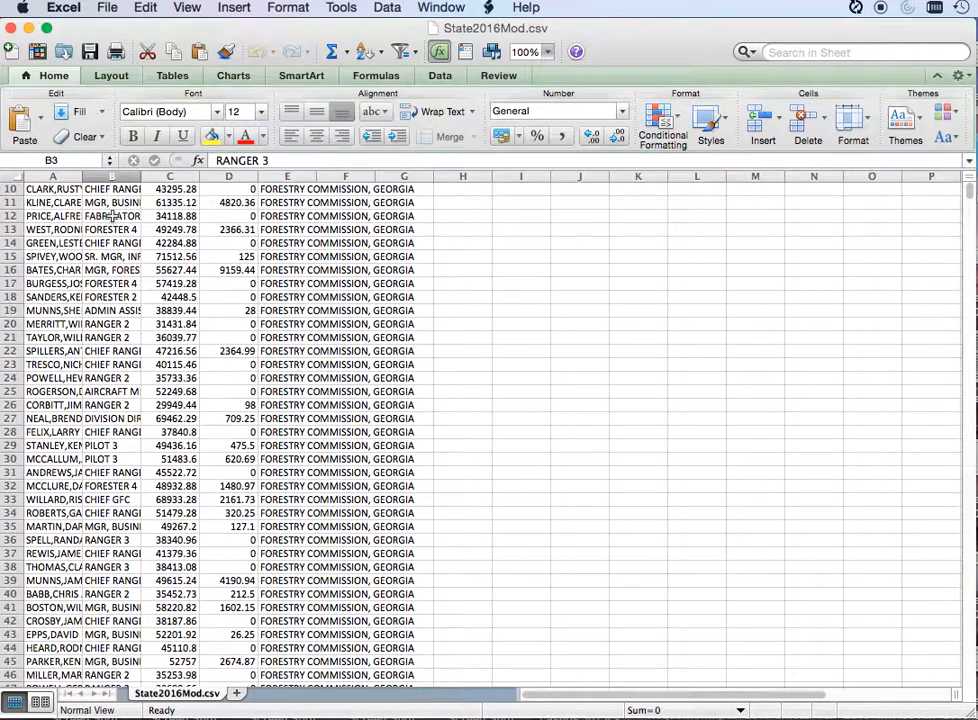
pyautogui.scroll(5, 113, 216)
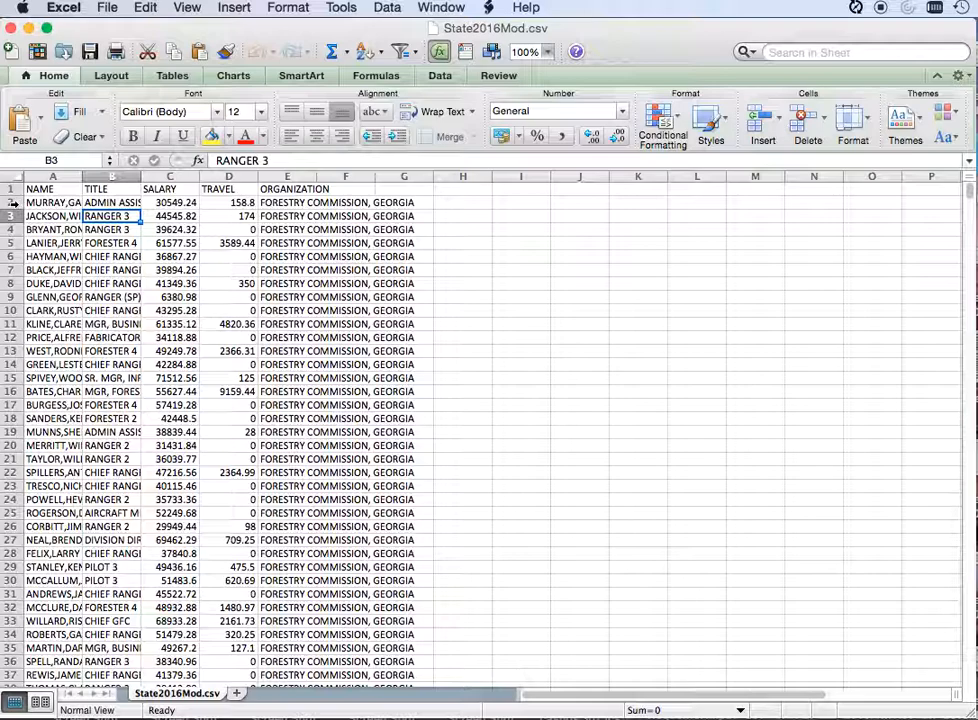
# Step: Freeze the header row by freezing the panes above row 2
pyautogui.click(11, 202)
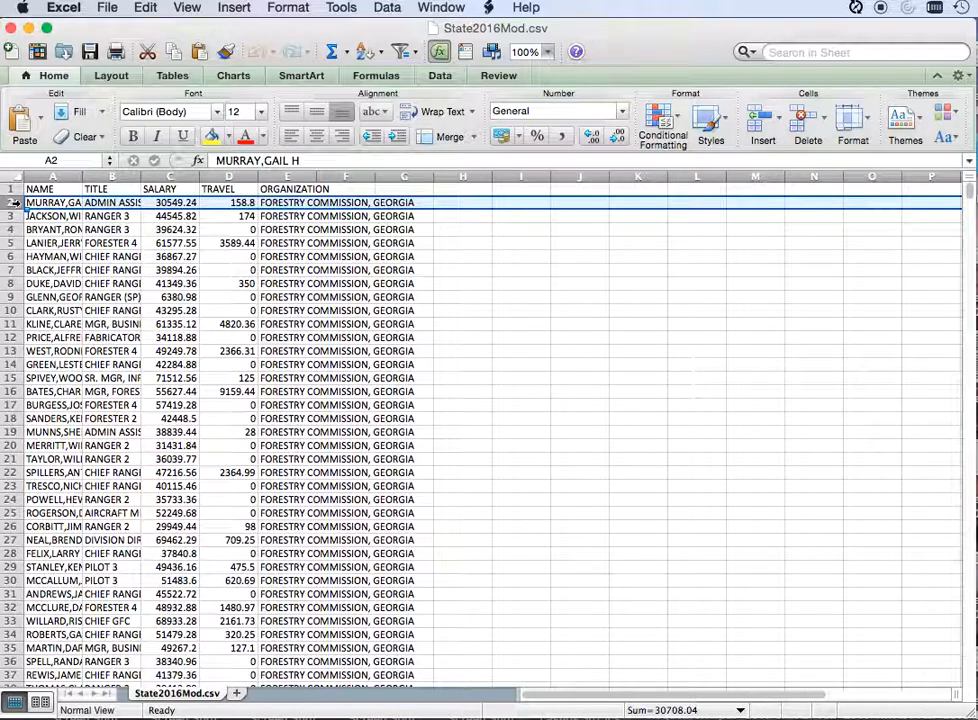
pyautogui.click(446, 8)
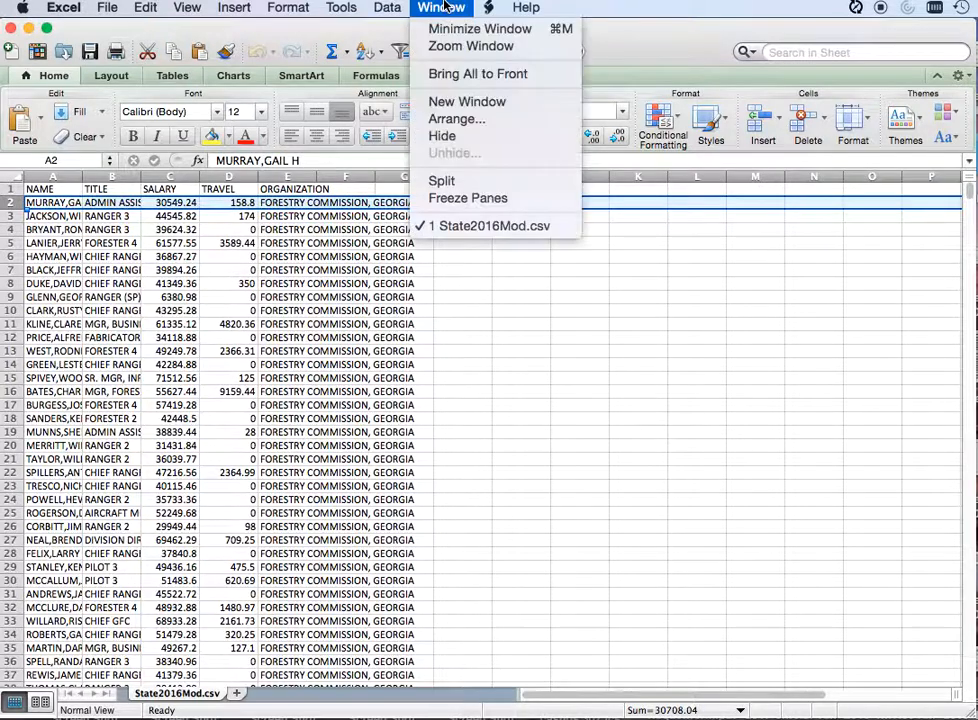
pyautogui.click(488, 196)
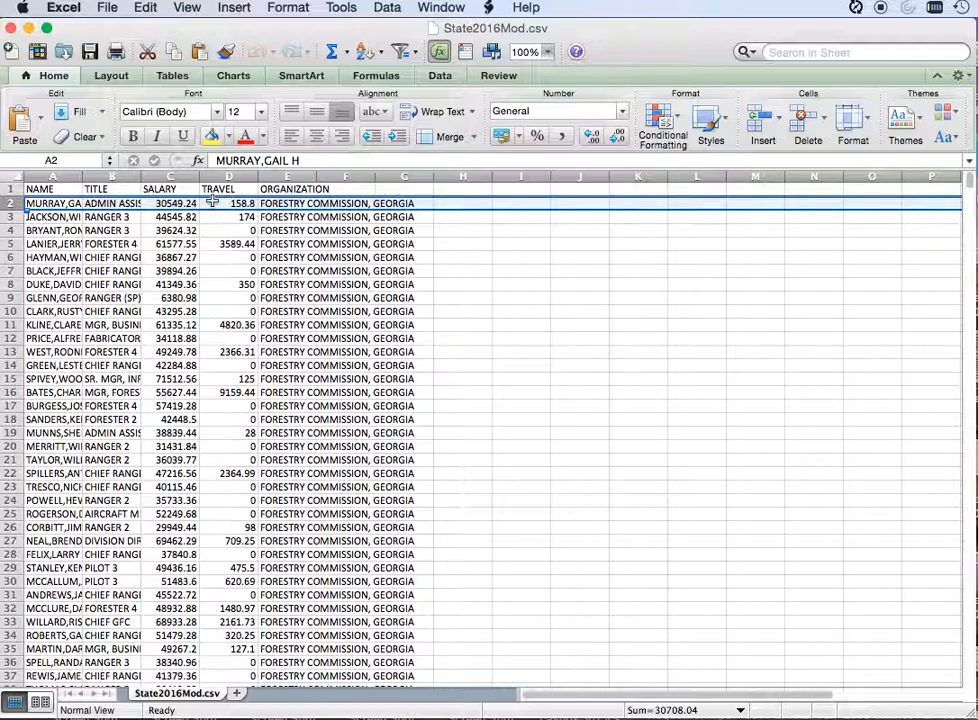
# Step: Look through the records below the frozen header row, checking how the column headings behave
pyautogui.click(98, 243)
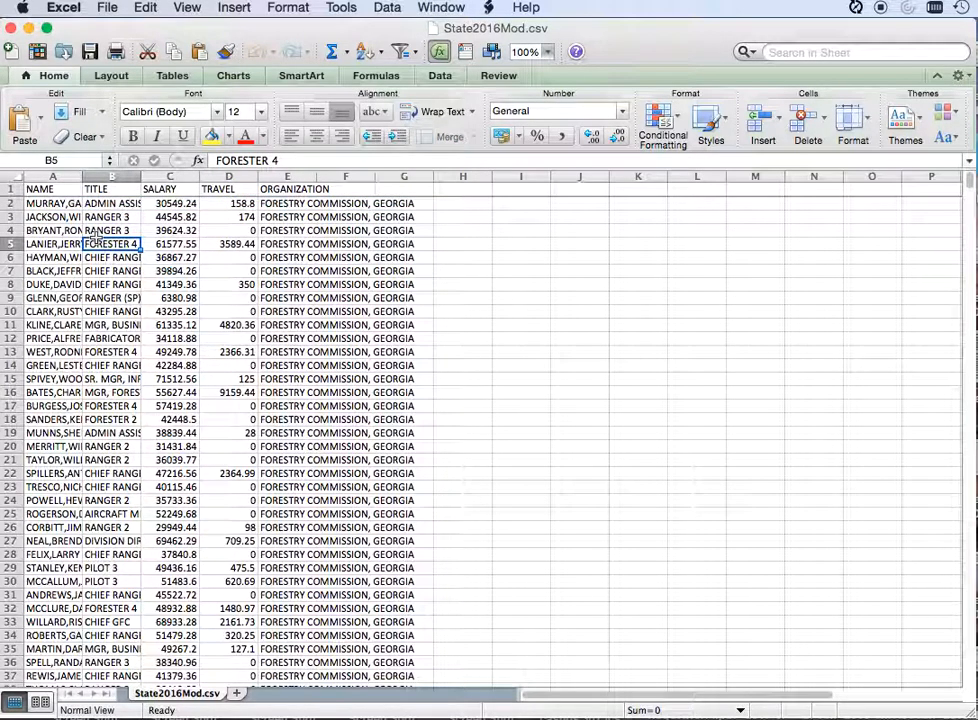
pyautogui.scroll(-4, 92, 235)
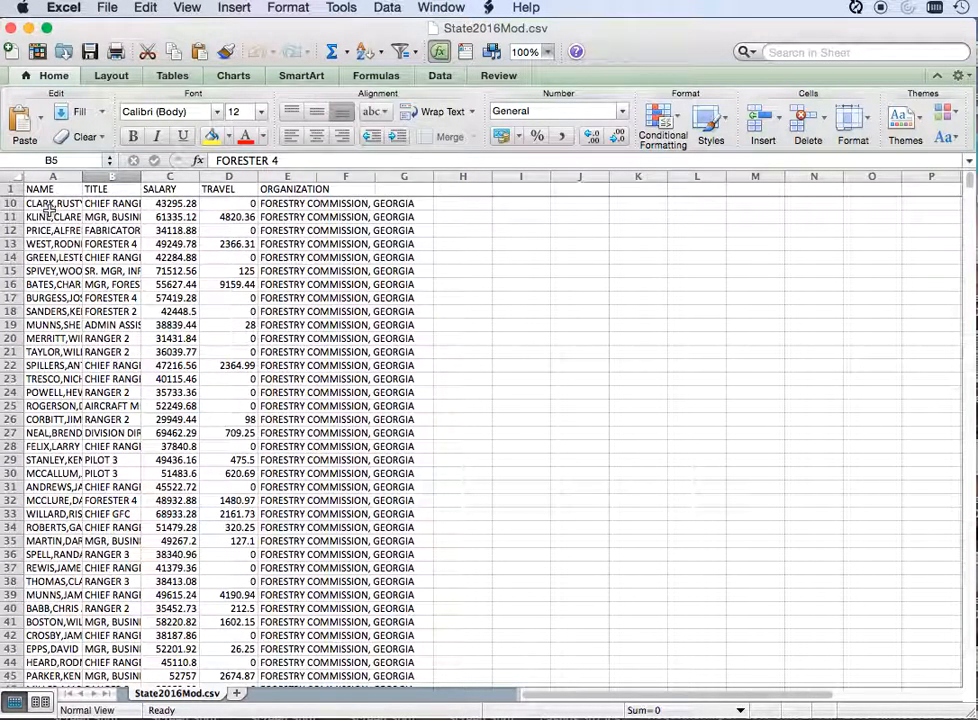
pyautogui.scroll(4, 48, 208)
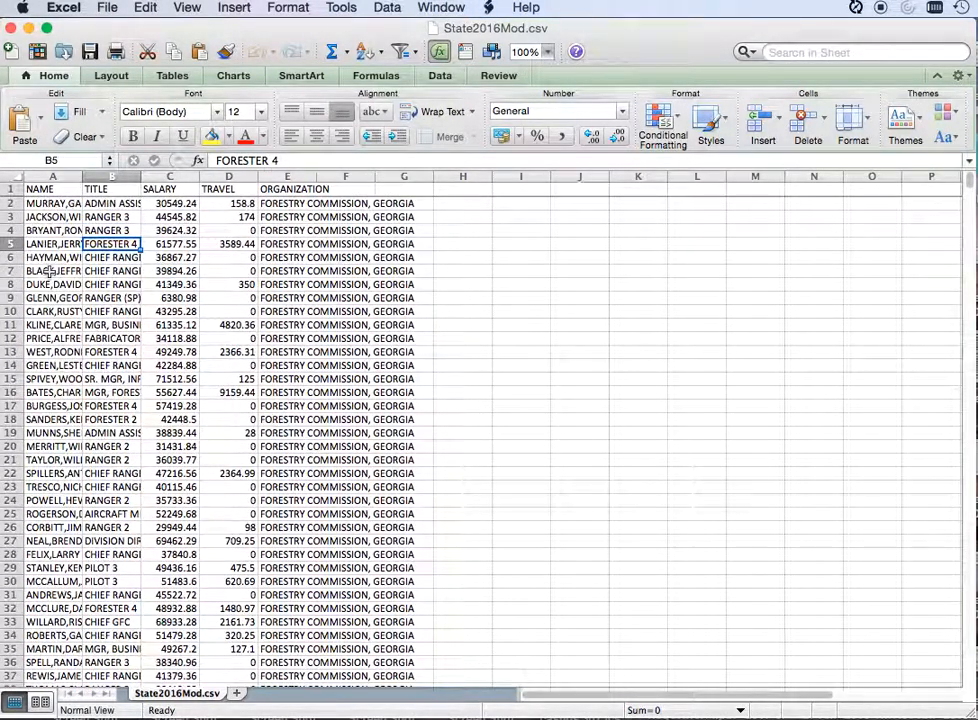
pyautogui.scroll(-2, 48, 270)
pyautogui.scroll(2, 48, 270)
pyautogui.scroll(-6, 48, 270)
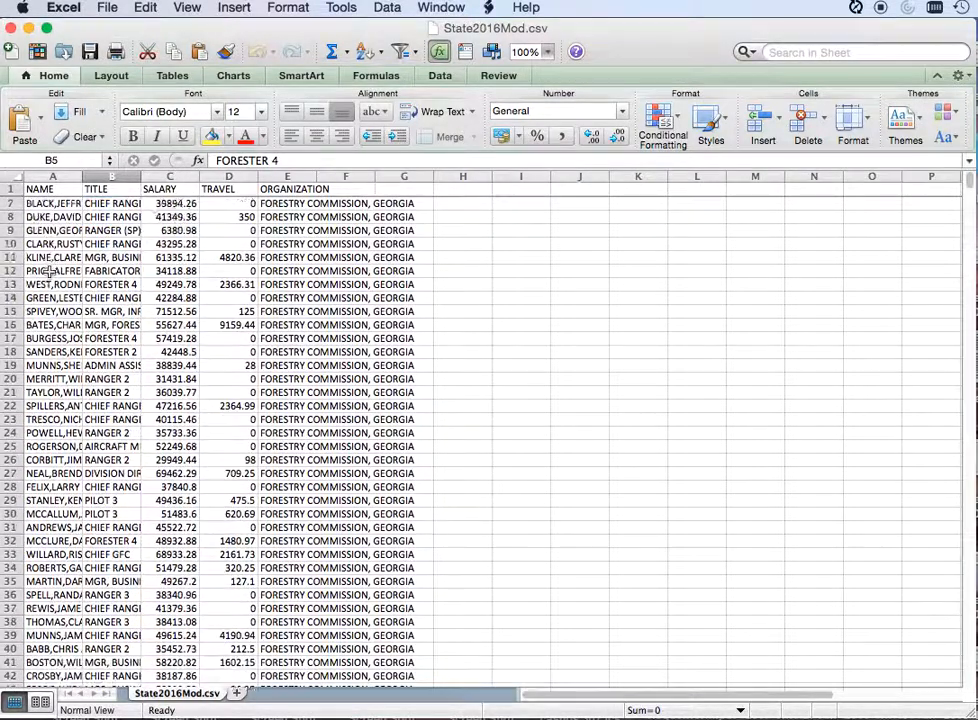
pyautogui.scroll(-13, 48, 272)
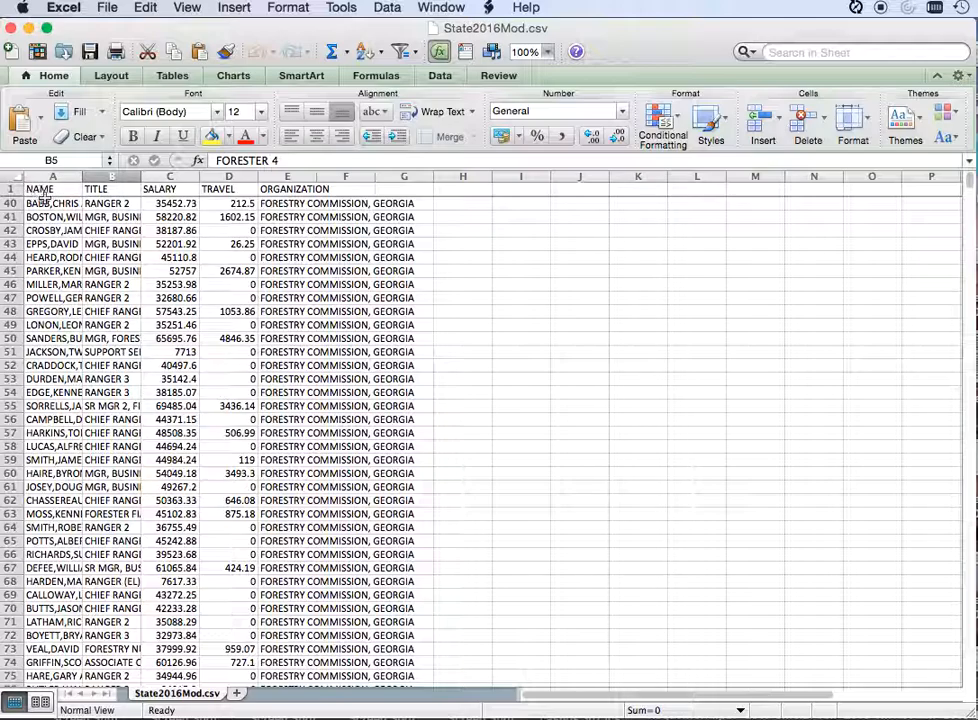
pyautogui.scroll(18, 42, 217)
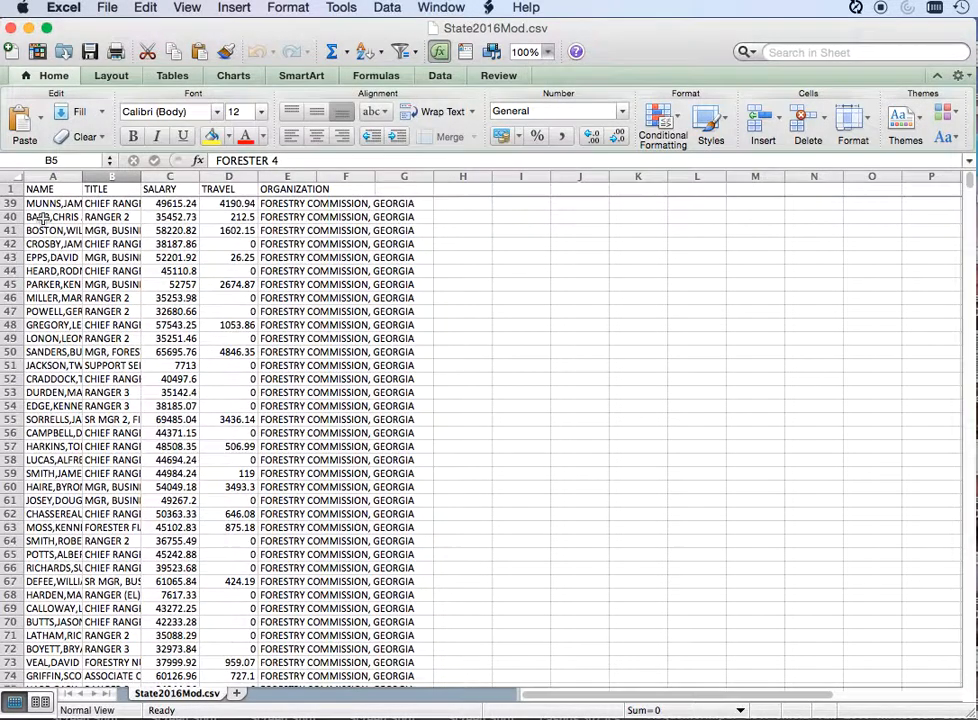
# Step: Widen the NAME and TITLE columns to fit the full names and job titles
pyautogui.click(57, 229)
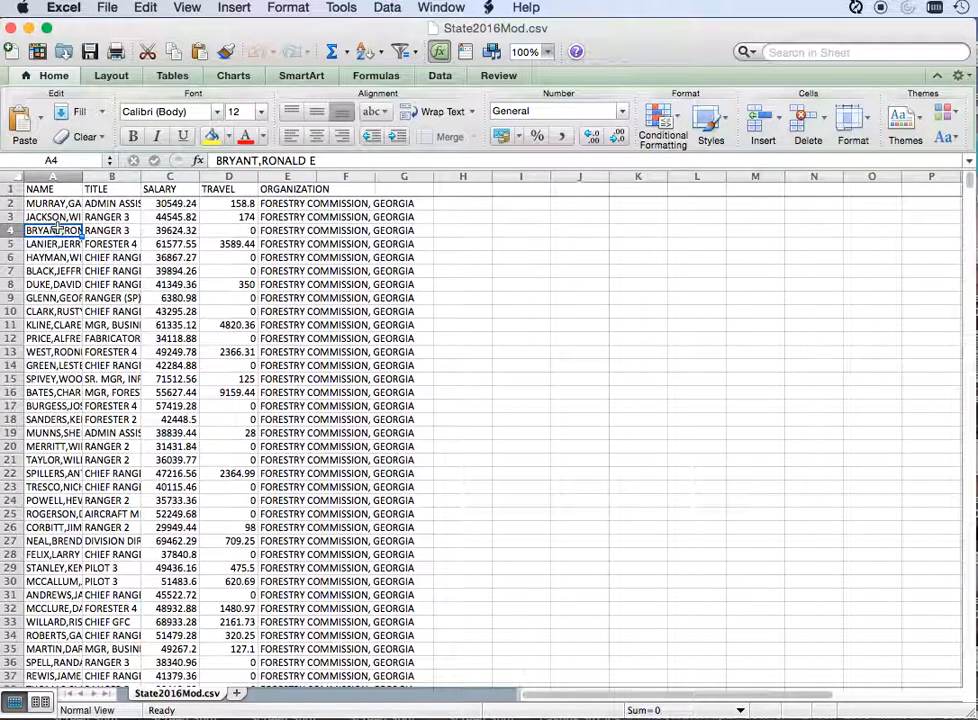
pyautogui.click(52, 311)
pyautogui.click(110, 338)
pyautogui.click(45, 379)
pyautogui.click(42, 257)
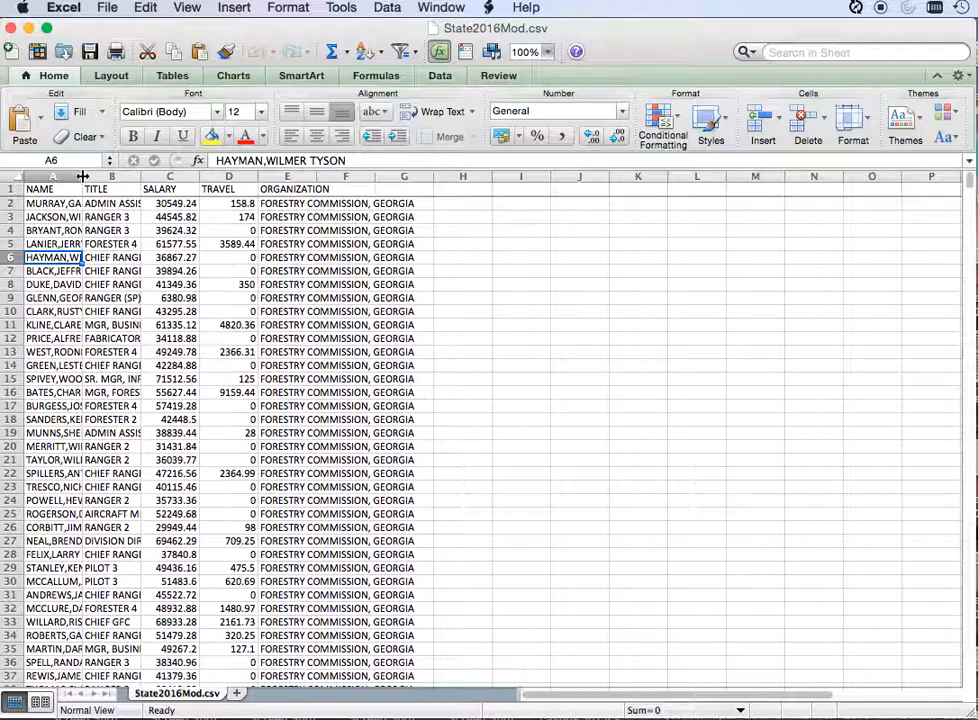
pyautogui.moveTo(83, 176); pyautogui.dragTo(177, 180)
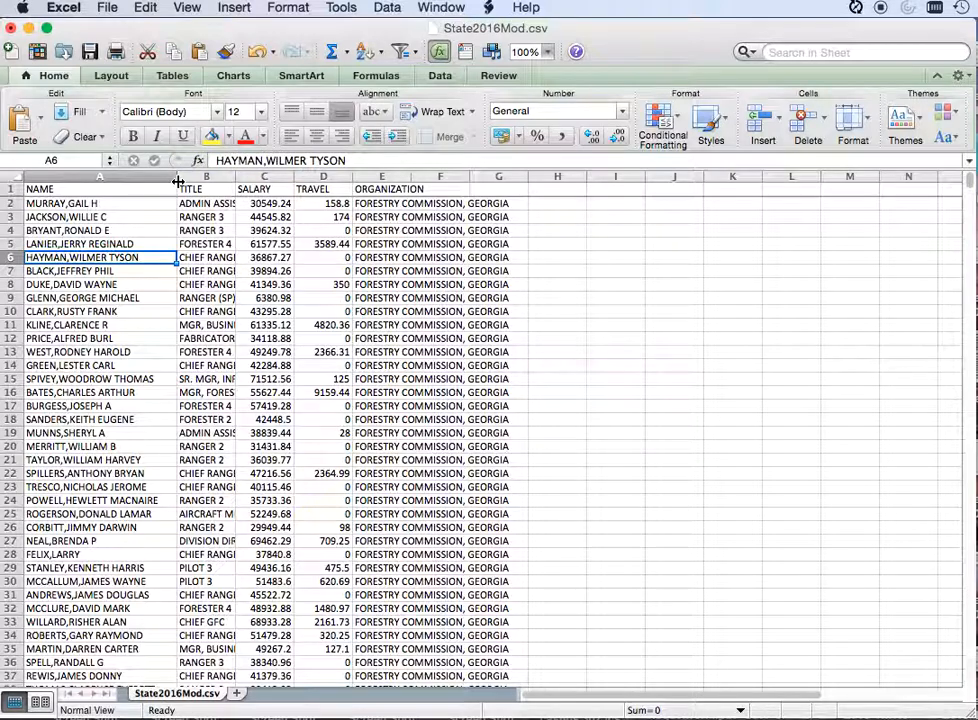
pyautogui.moveTo(236, 177); pyautogui.dragTo(318, 177)
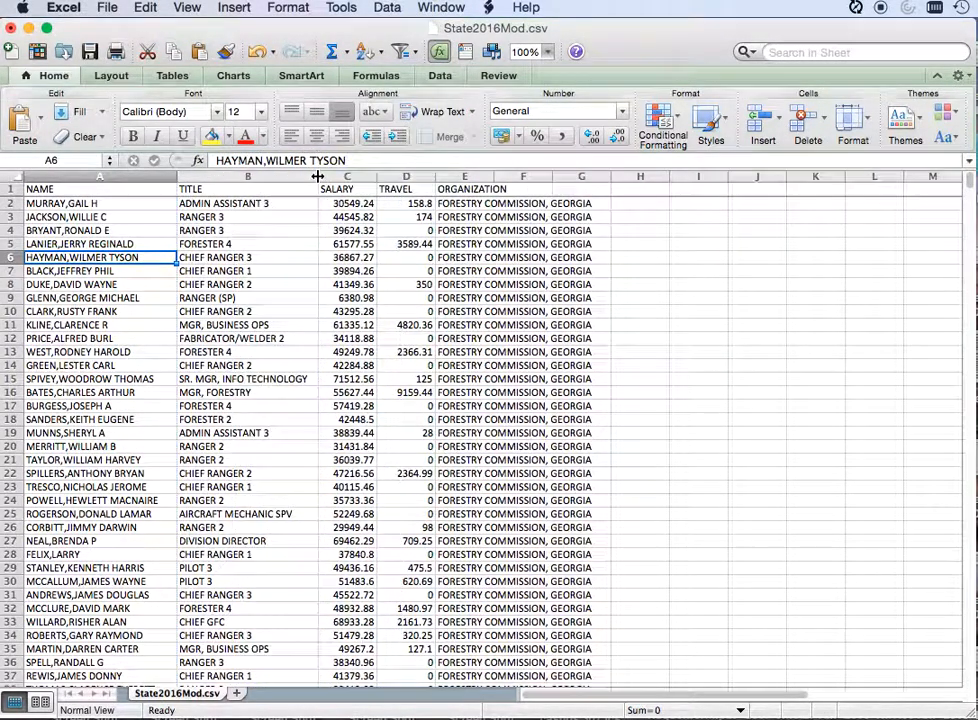
pyautogui.click(122, 392)
pyautogui.scroll(-3, 127, 396)
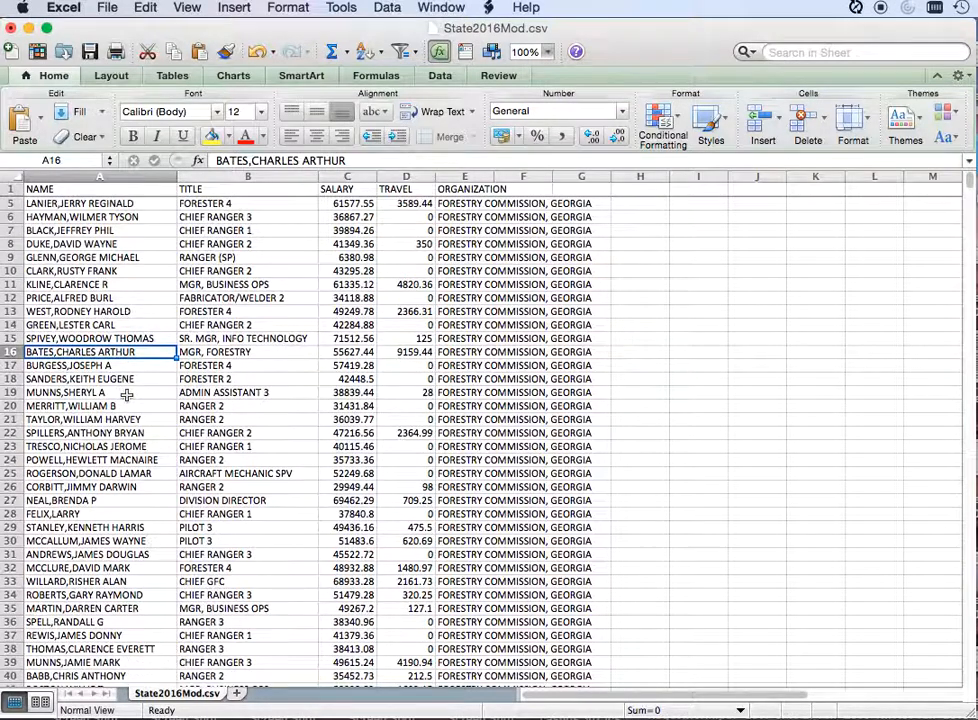
pyautogui.scroll(-3, 127, 396)
pyautogui.scroll(4, 120, 395)
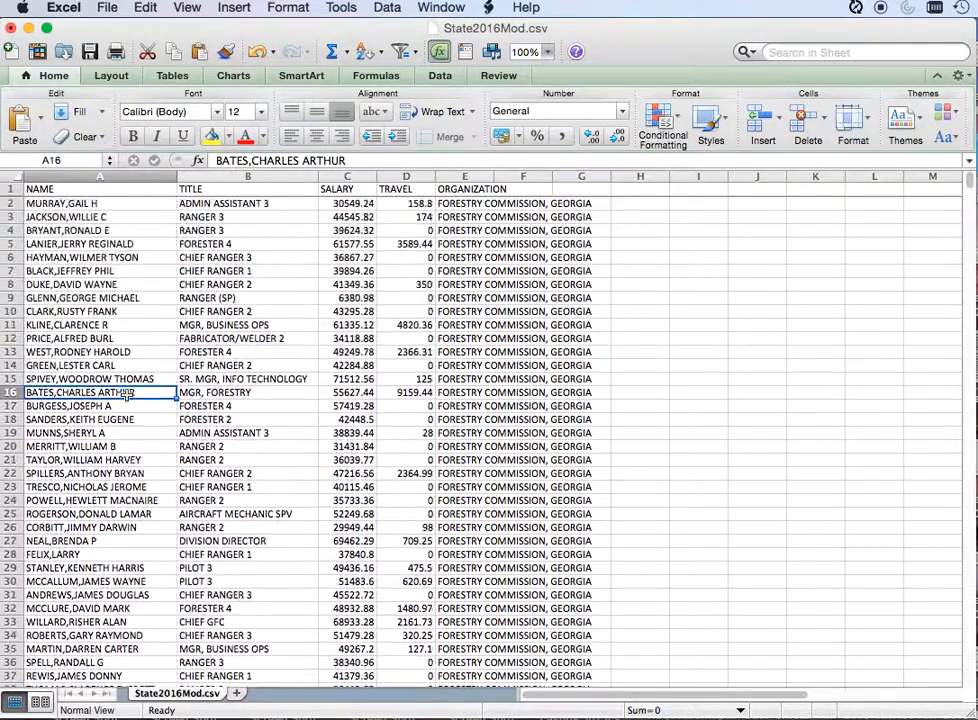
# Step: Sort the records by SALARY values from largest to smallest, treating the first row as headers
pyautogui.click(352, 245)
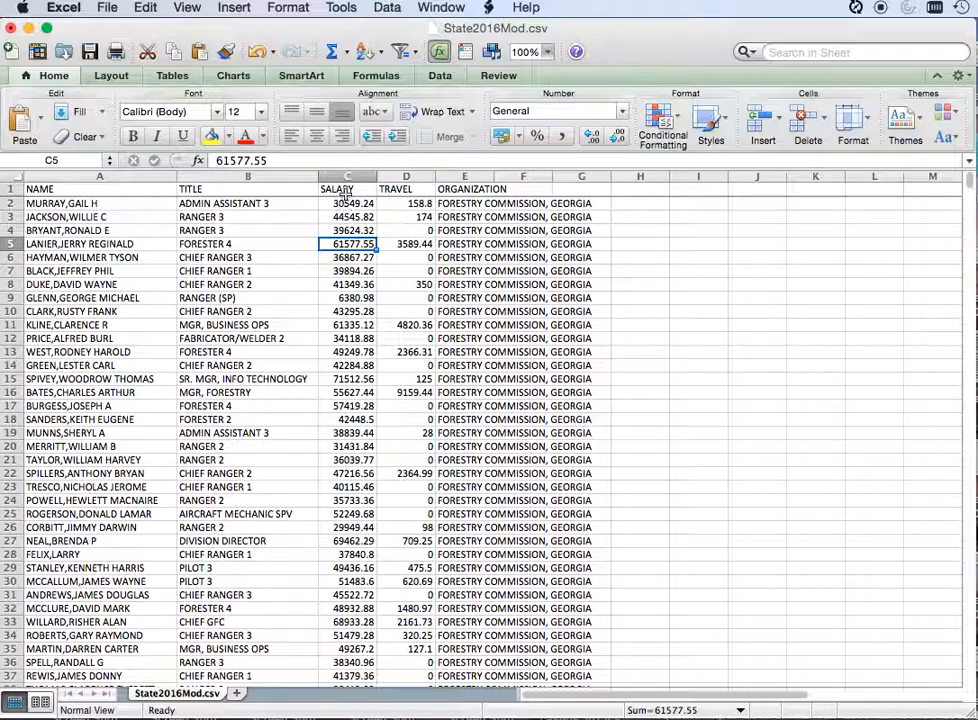
pyautogui.click(279, 311)
pyautogui.click(333, 311)
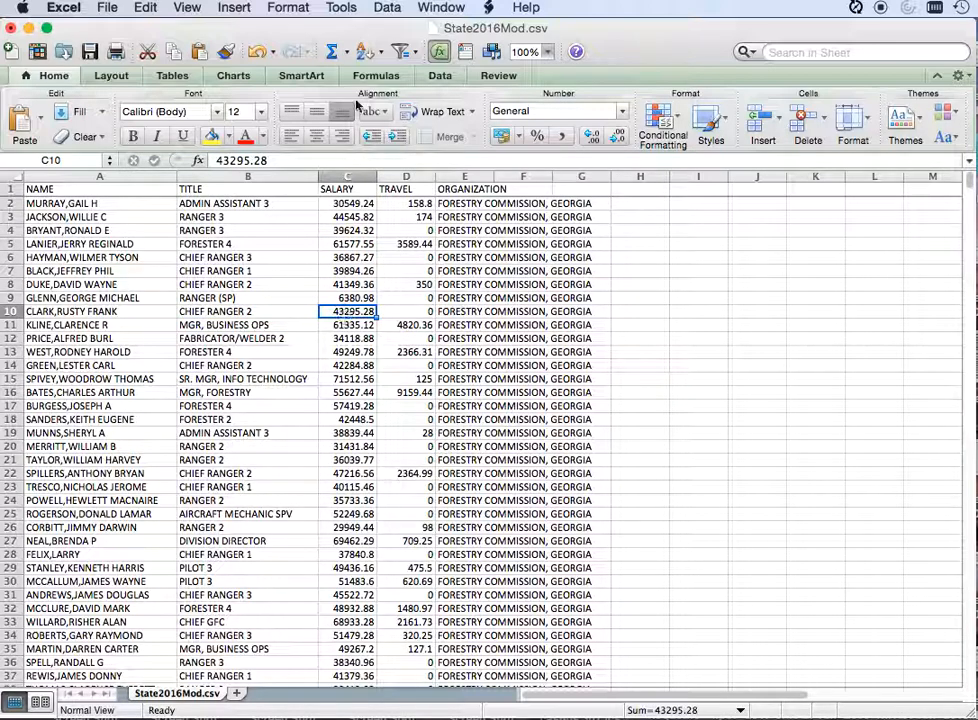
pyautogui.click(390, 7)
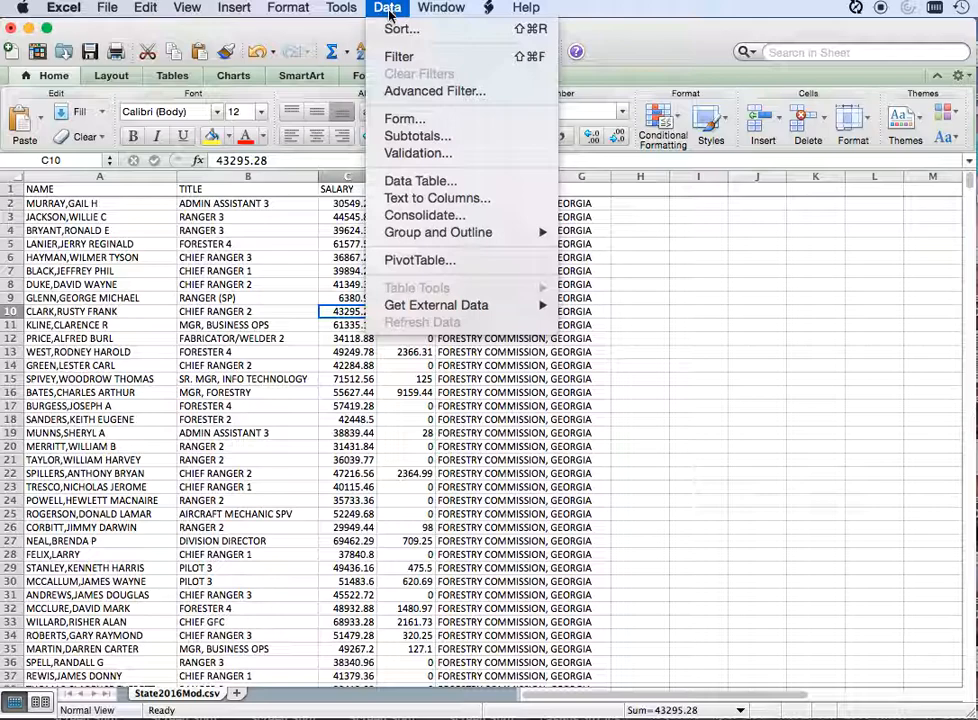
pyautogui.click(394, 30)
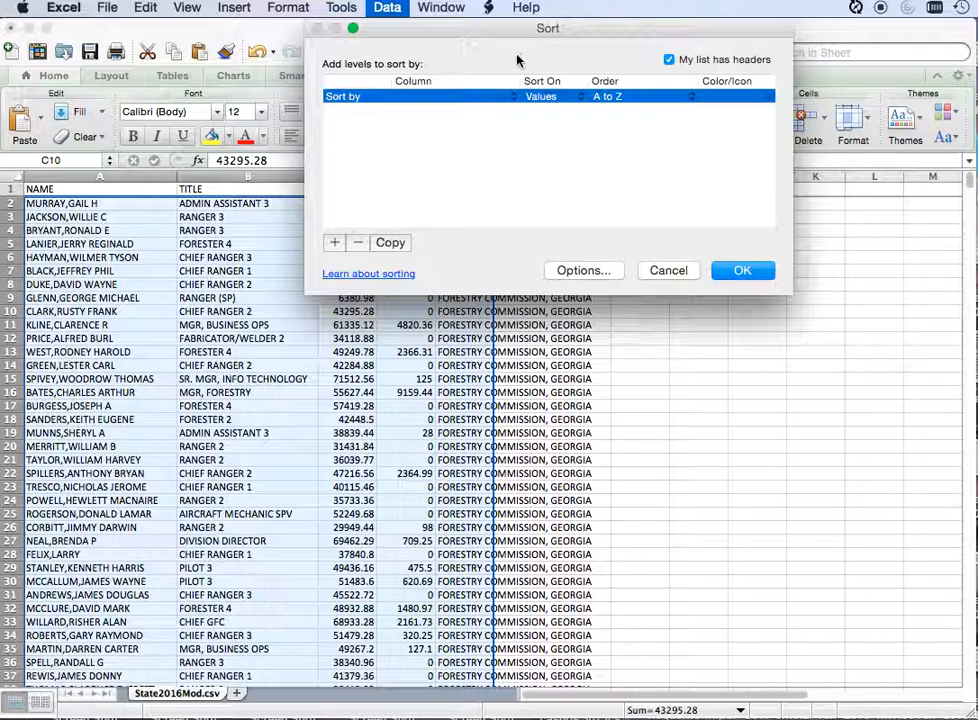
pyautogui.click(512, 97)
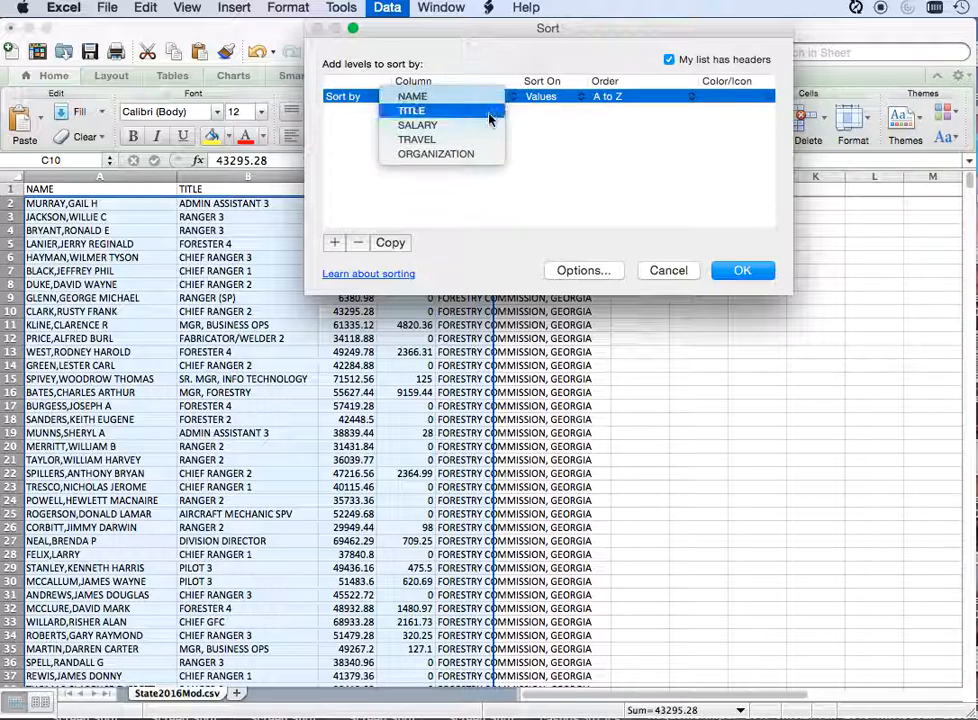
pyautogui.click(474, 126)
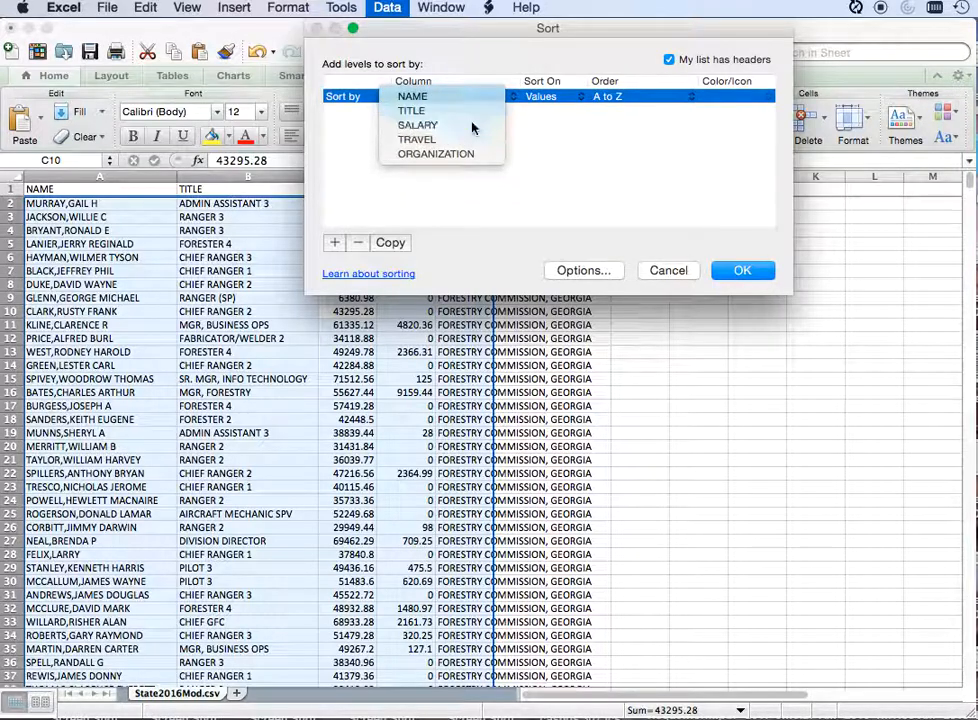
pyautogui.click(668, 96)
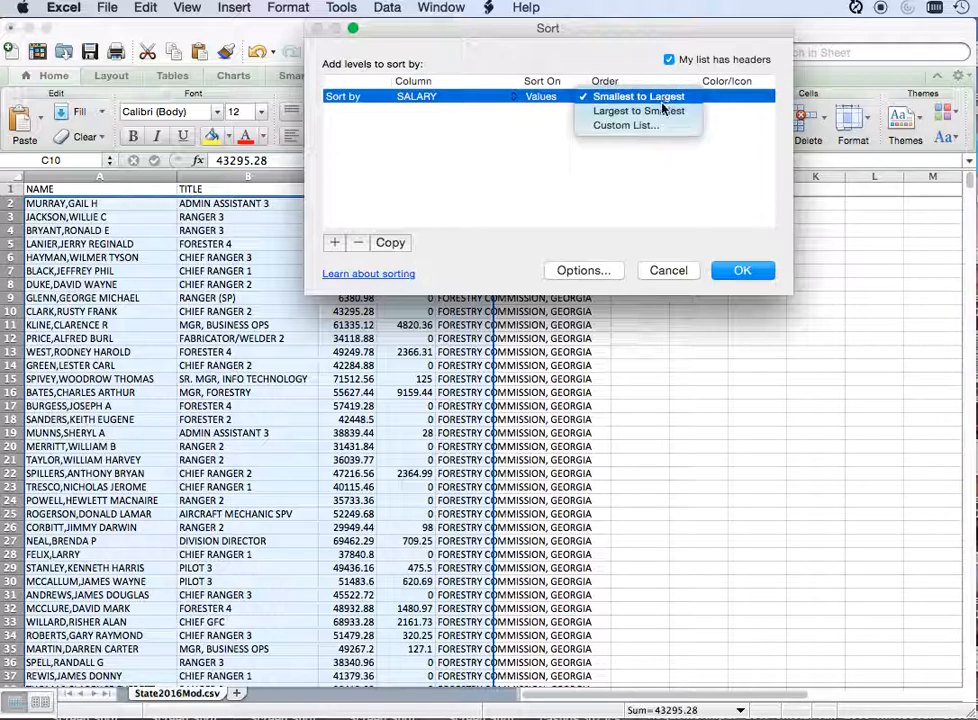
pyautogui.click(639, 110)
pyautogui.click(742, 270)
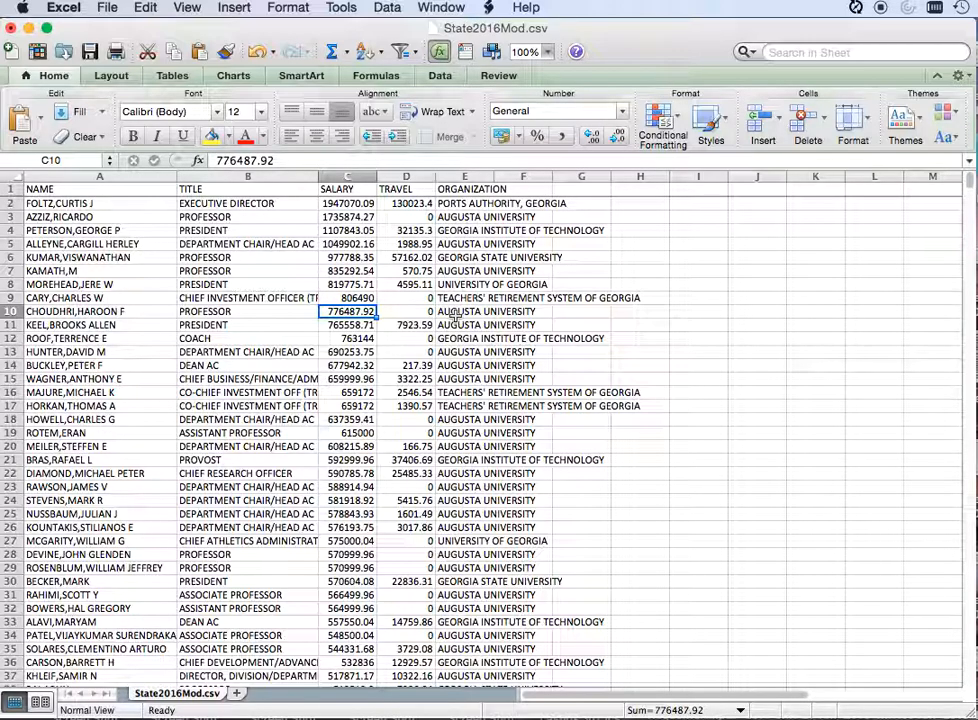
# Step: Examine the titles and organizations of the highest-paid records in the sorted list
pyautogui.click(298, 500)
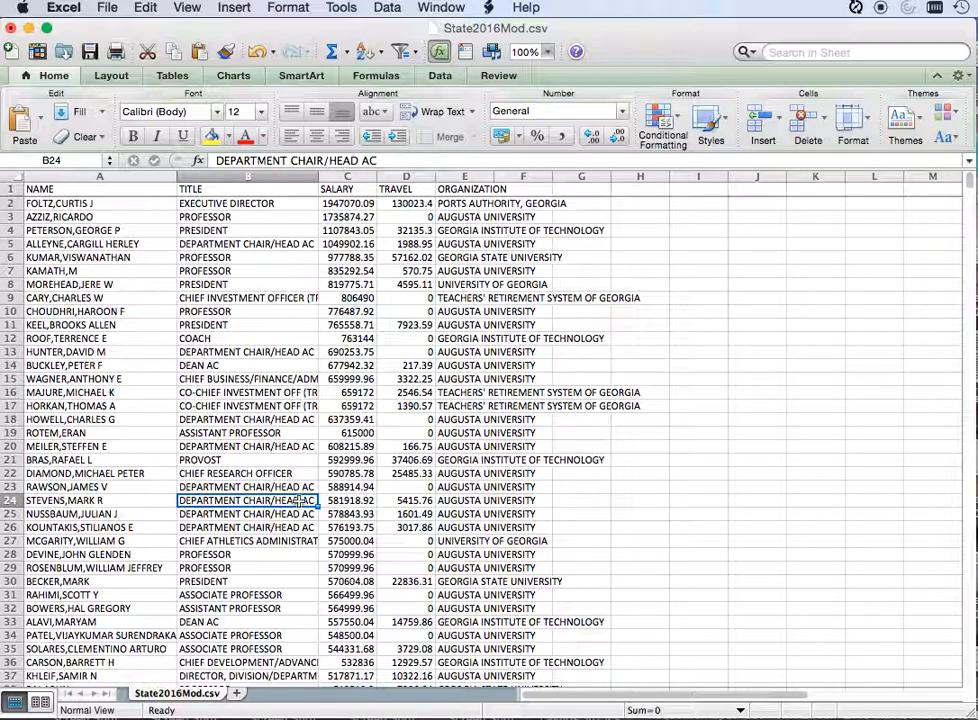
pyautogui.scroll(-4, 298, 500)
pyautogui.scroll(-3, 298, 500)
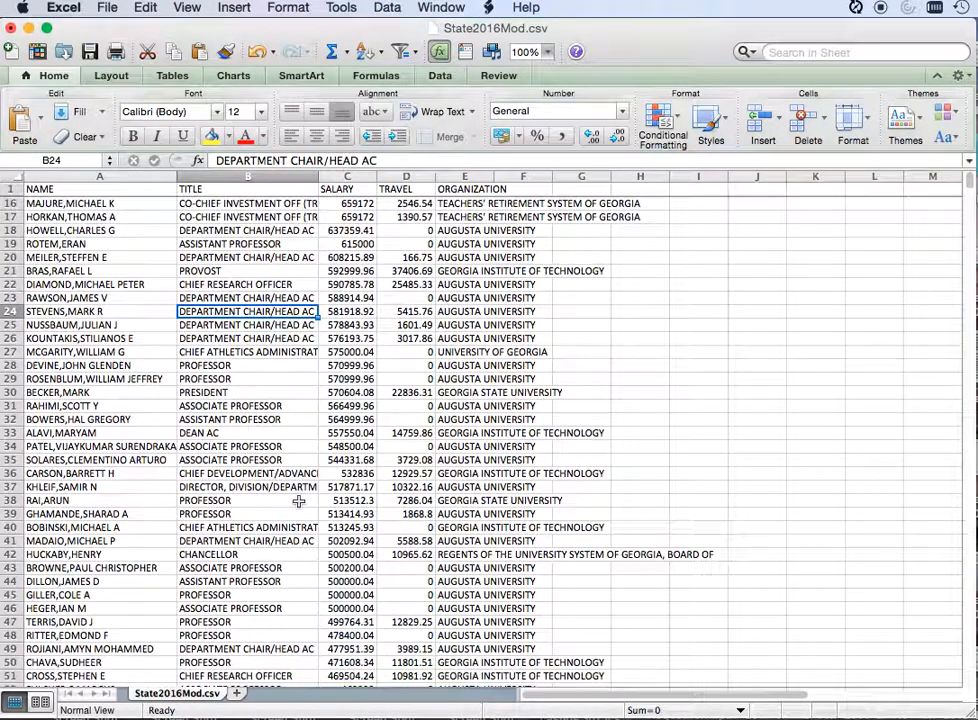
pyautogui.scroll(4, 296, 502)
pyautogui.scroll(3, 295, 504)
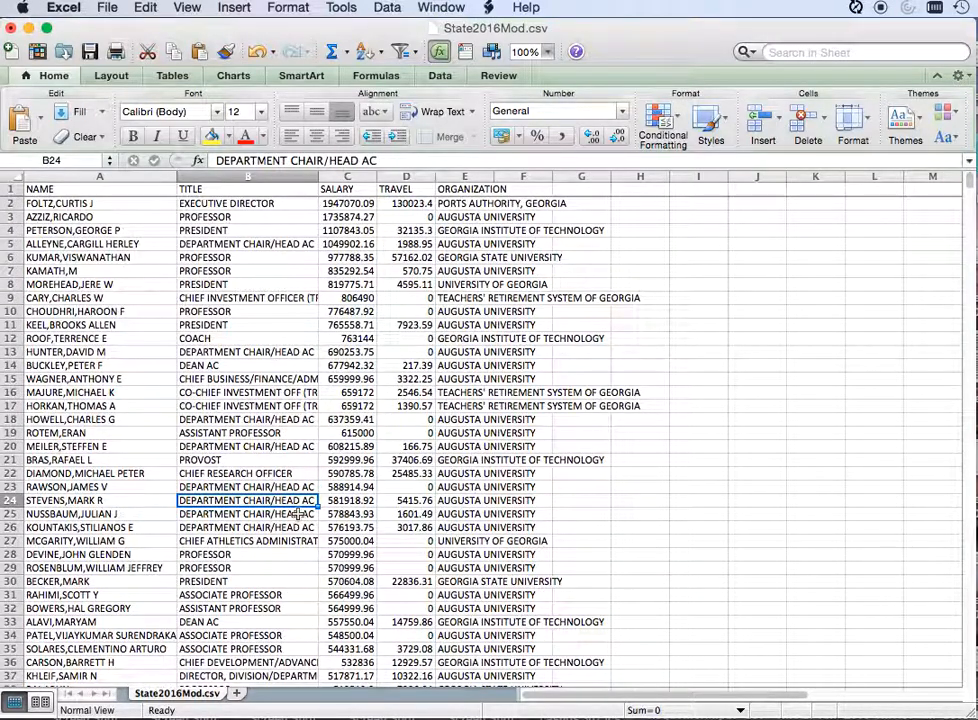
pyautogui.click(481, 360)
pyautogui.click(452, 311)
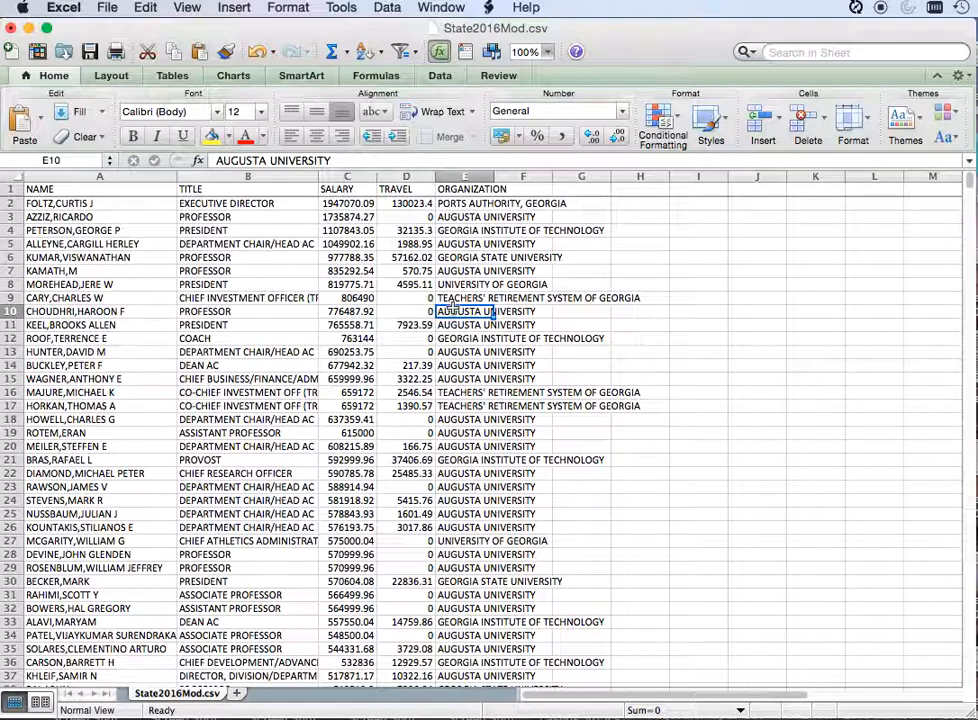
# Step: Turn on filtering for the data columns and widen the ORGANIZATION column to fit the full organization names
pyautogui.click(292, 474)
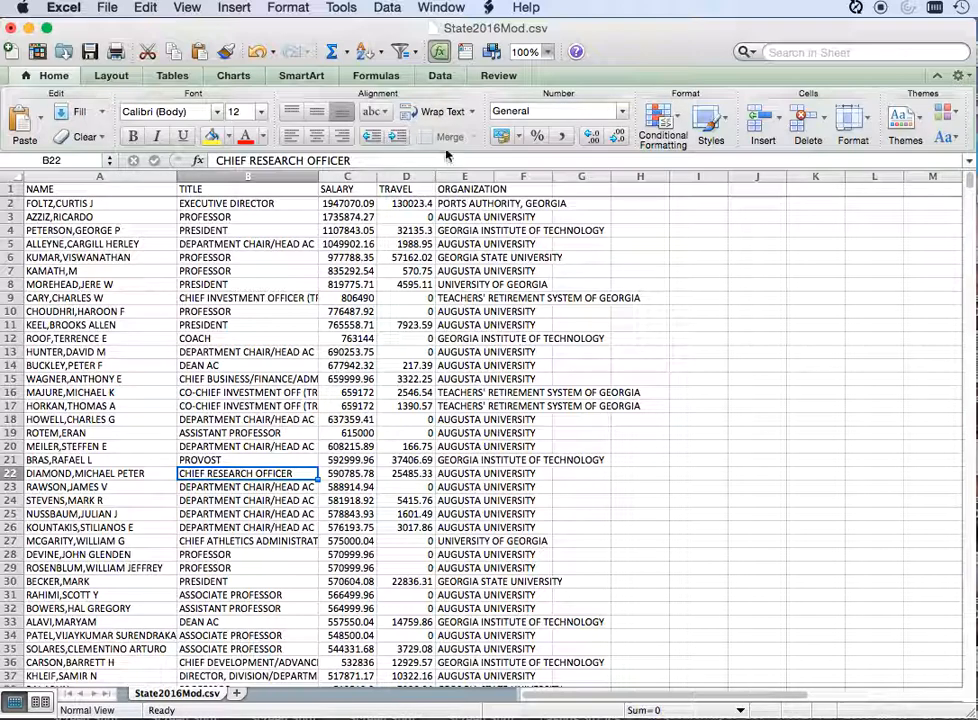
pyautogui.click(388, 8)
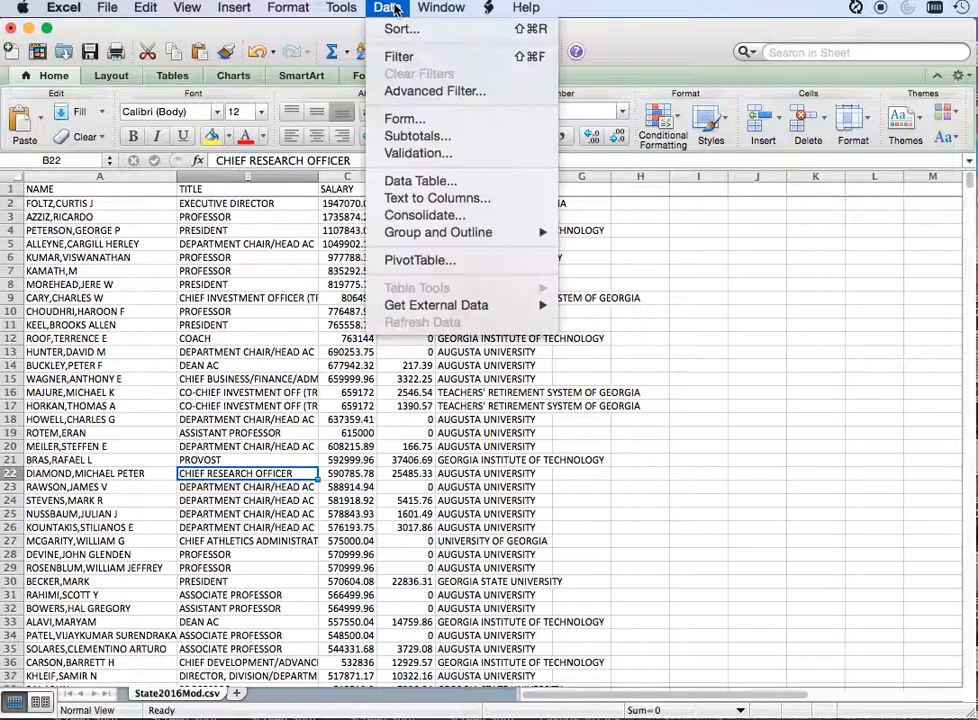
pyautogui.click(400, 57)
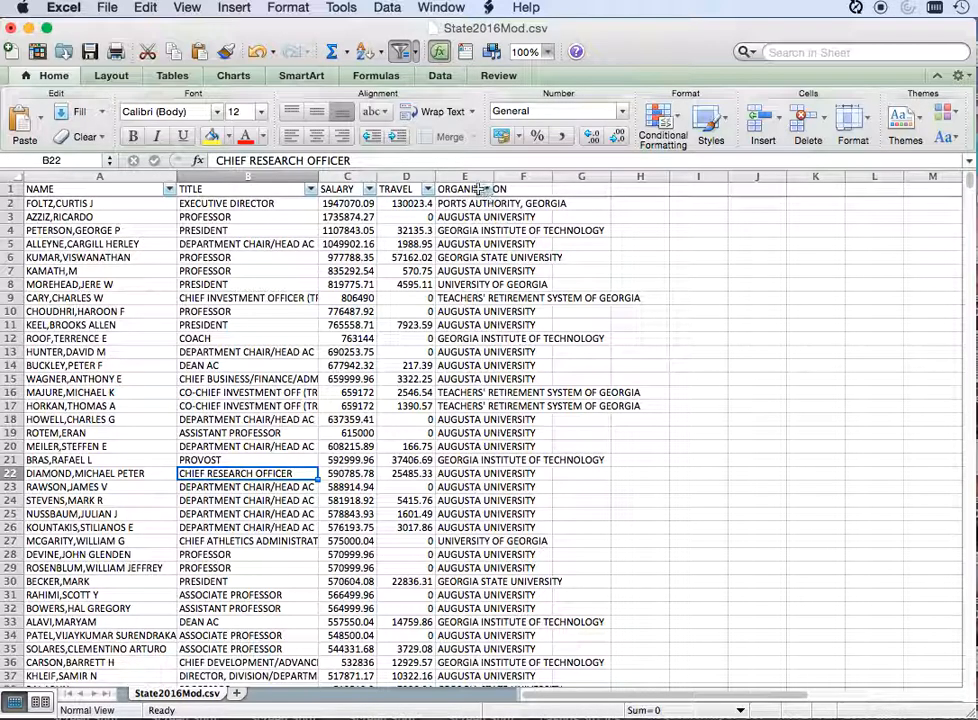
pyautogui.moveTo(494, 177); pyautogui.dragTo(657, 197)
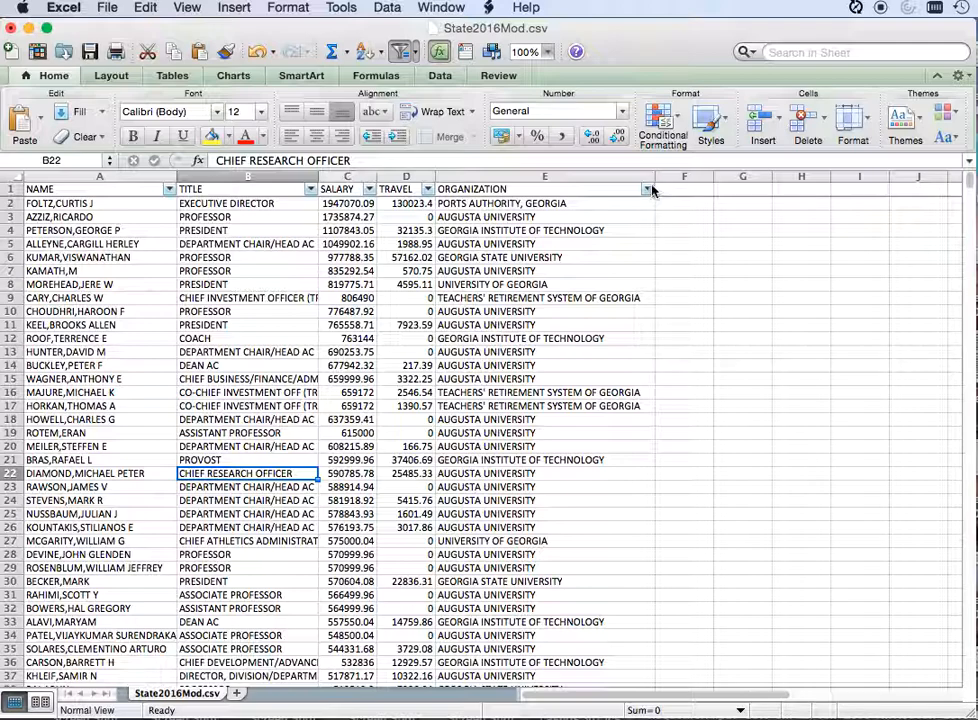
# Step: Filter the ORGANIZATION column to show only GOVERNOR, OFFICE OF THE
pyautogui.click(646, 189)
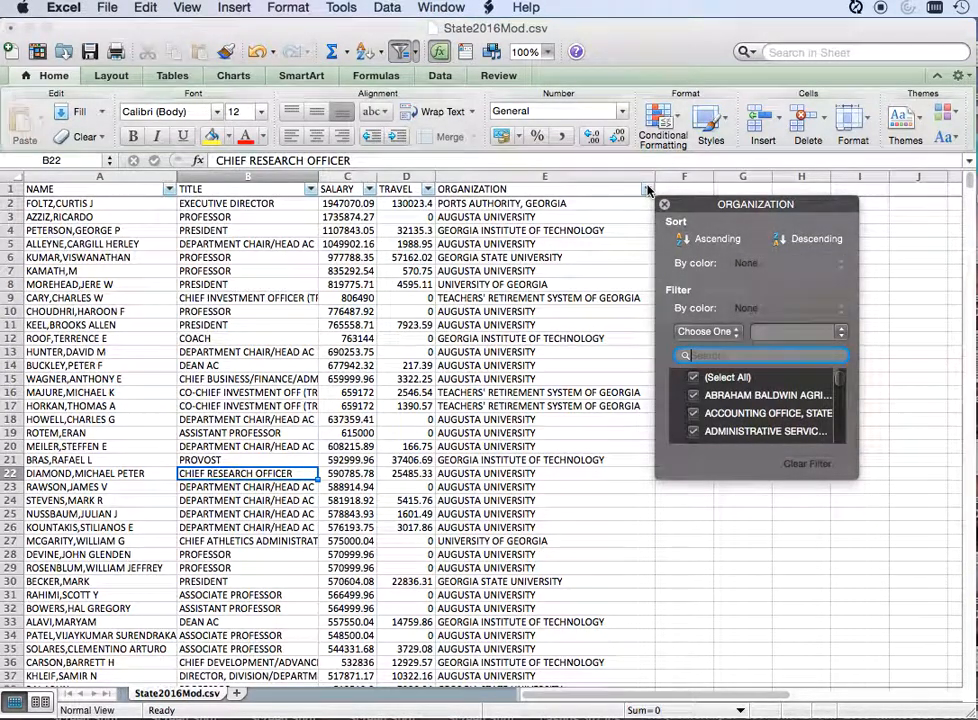
pyautogui.moveTo(657, 477); pyautogui.dragTo(469, 530)
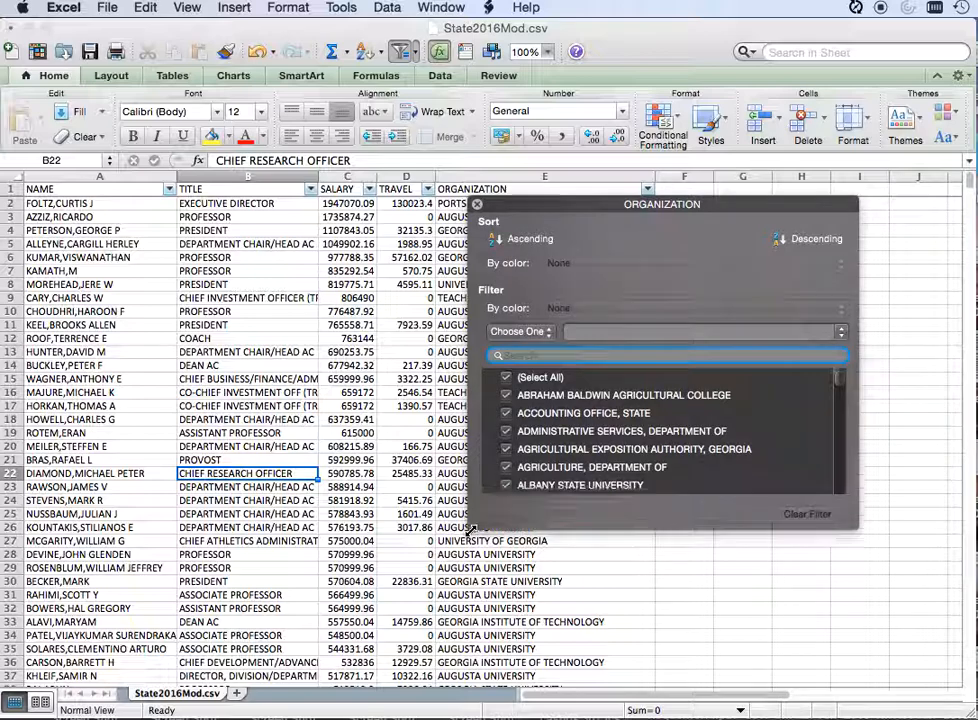
pyautogui.click(506, 377)
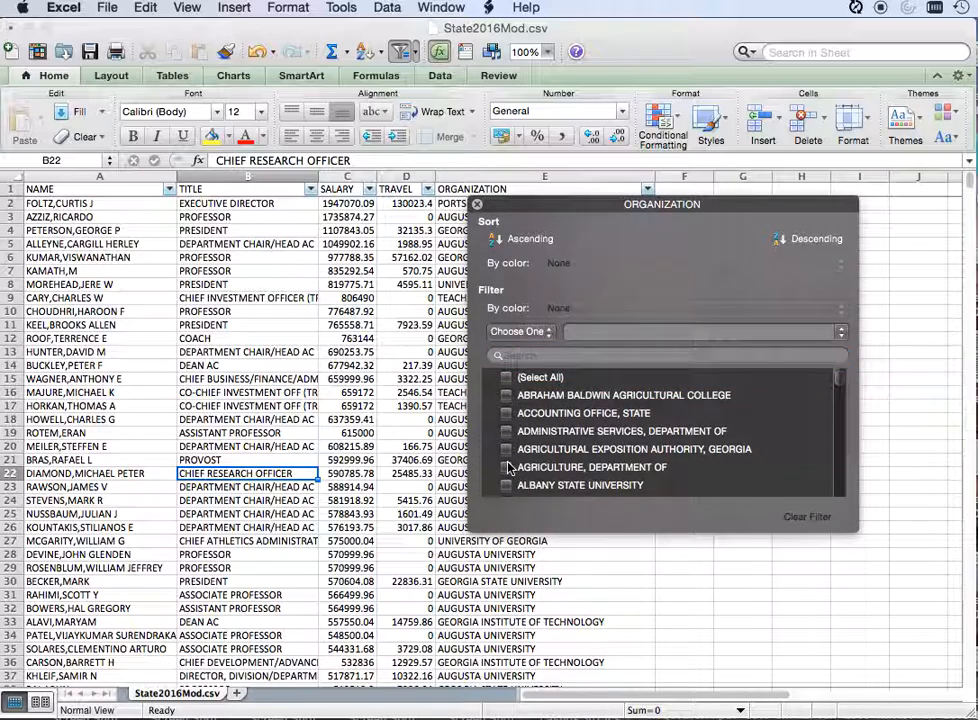
pyautogui.scroll(-10, 508, 465)
pyautogui.scroll(-15, 508, 466)
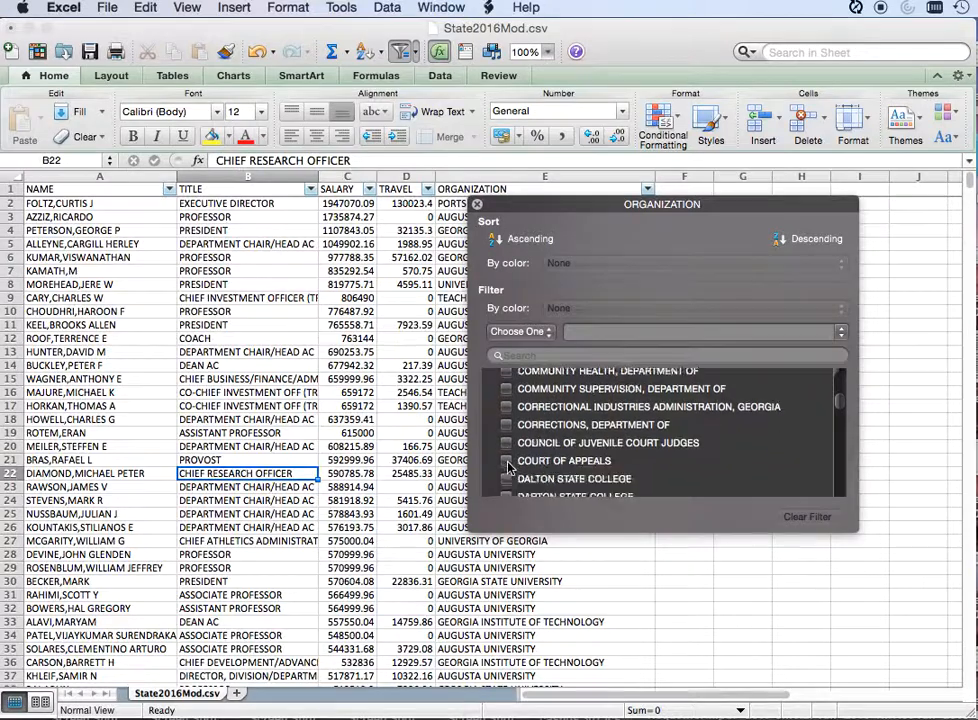
pyautogui.scroll(-12, 508, 466)
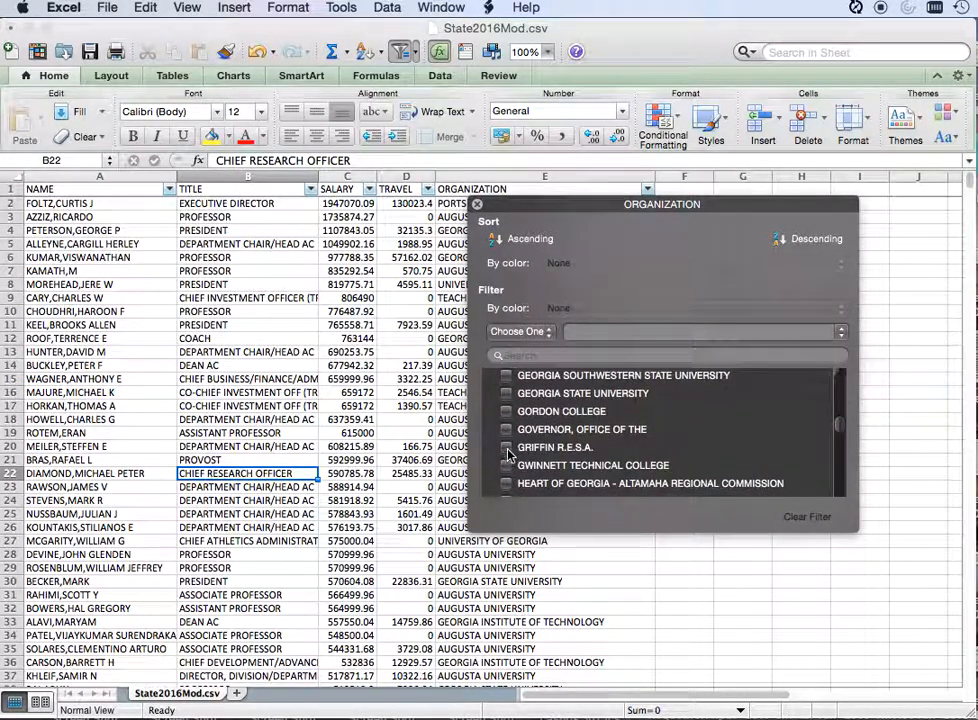
pyautogui.click(507, 430)
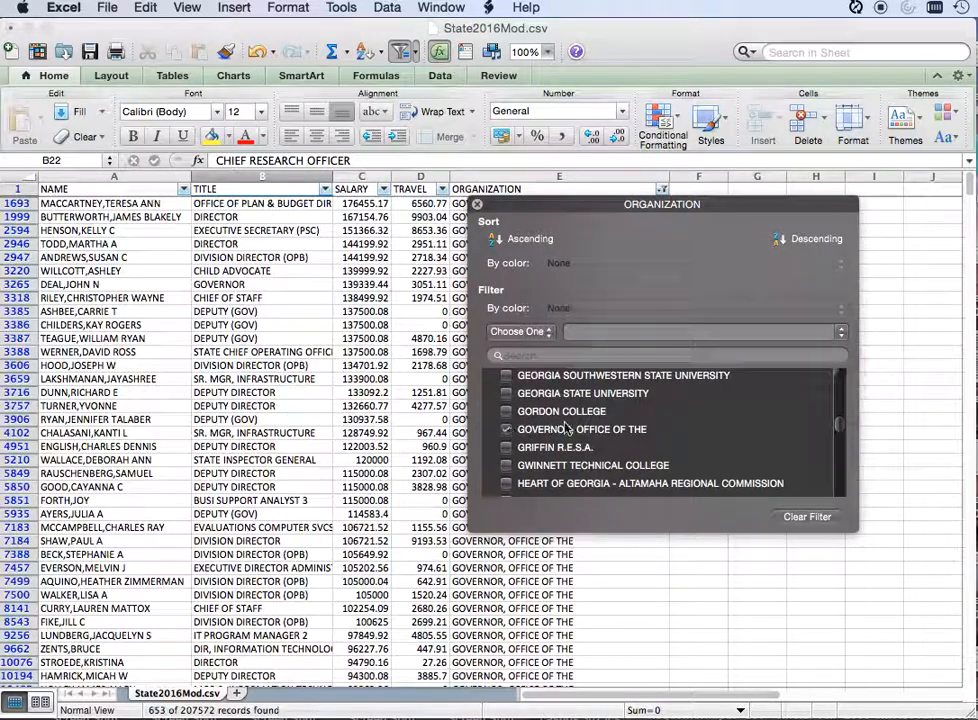
pyautogui.click(478, 205)
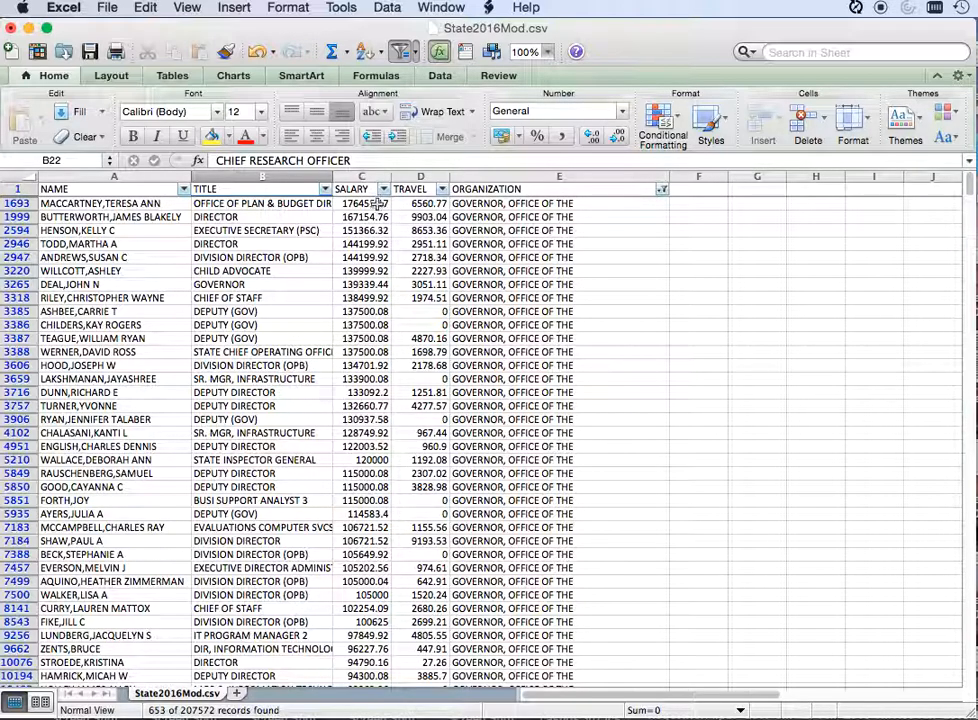
# Step: Search the filtered sheet for "deal" to locate the governor's record
pyautogui.click(255, 366)
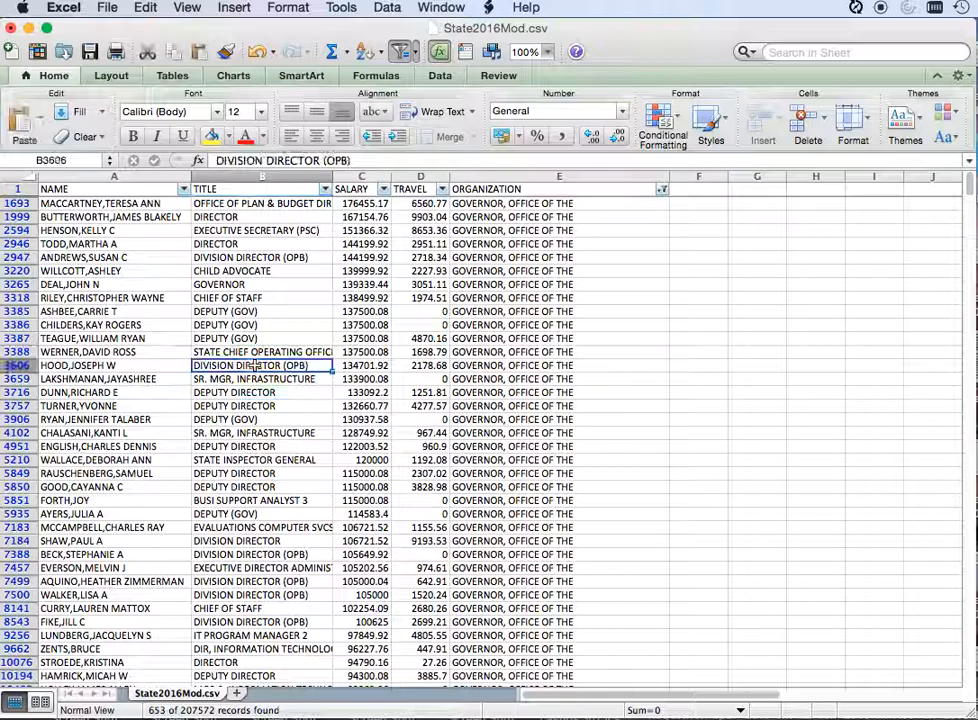
pyautogui.click(814, 51)
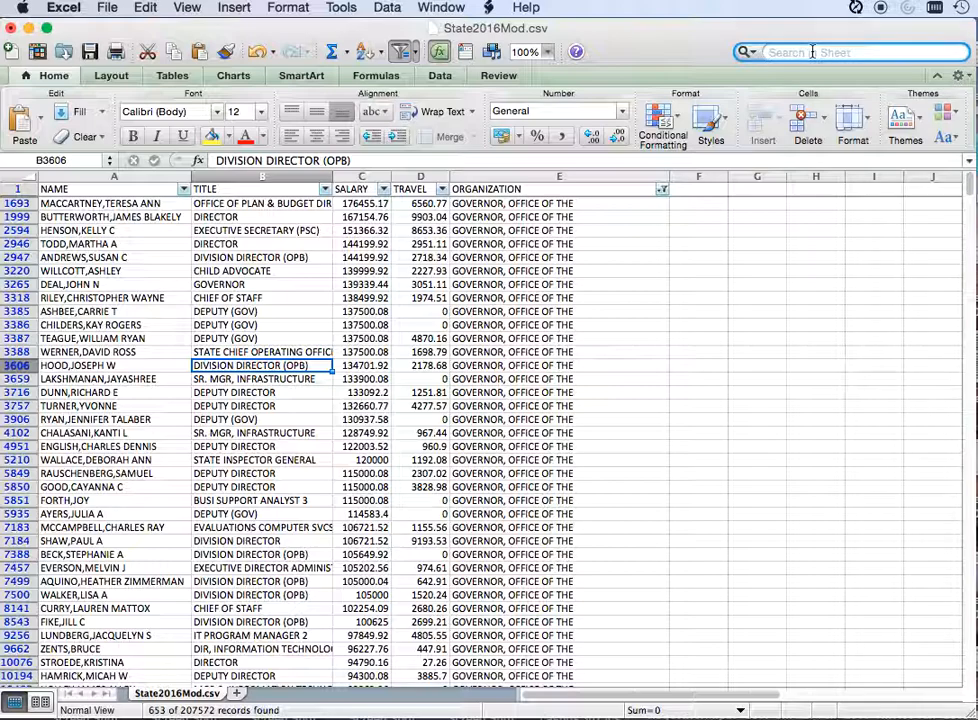
pyautogui.write('deal')
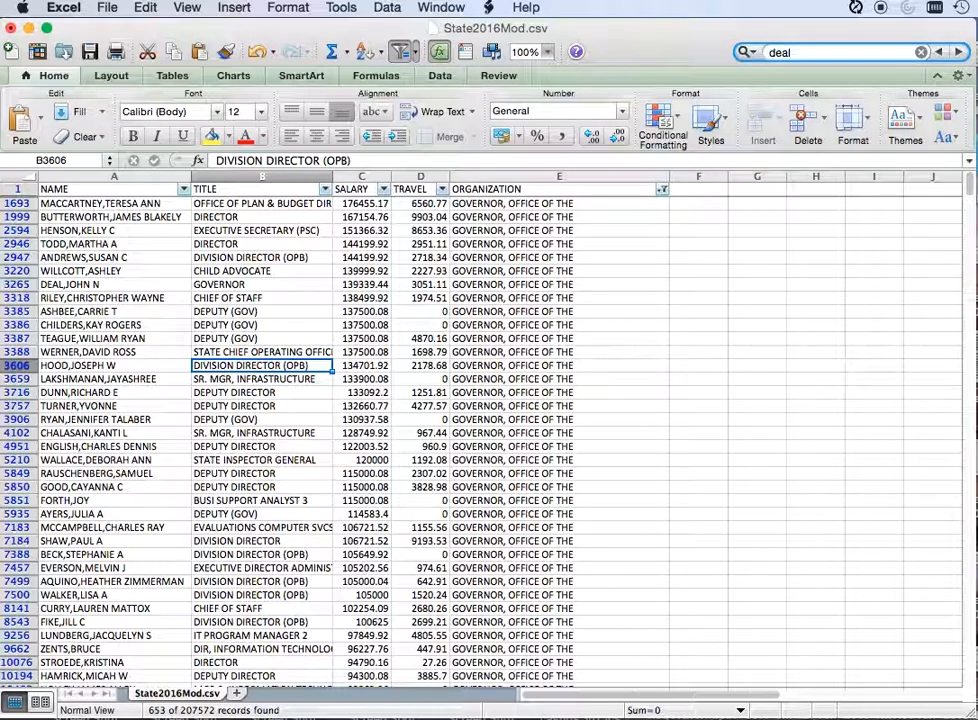
pyautogui.press('Return')
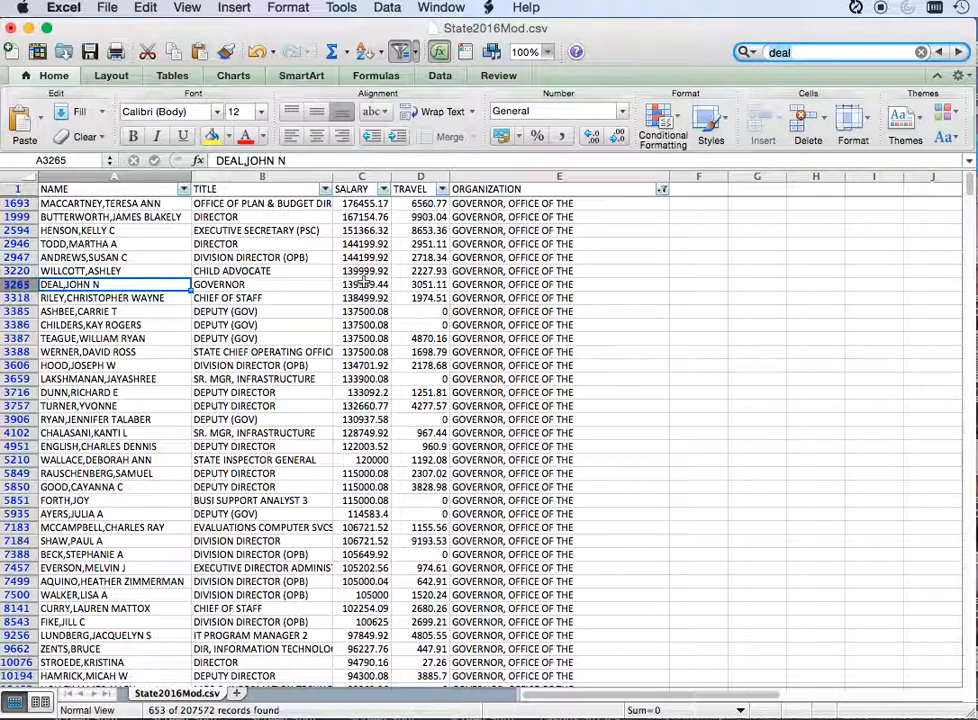
# Step: Clear the ORGANIZATION filter so that records from every organization are included
pyautogui.click(663, 190)
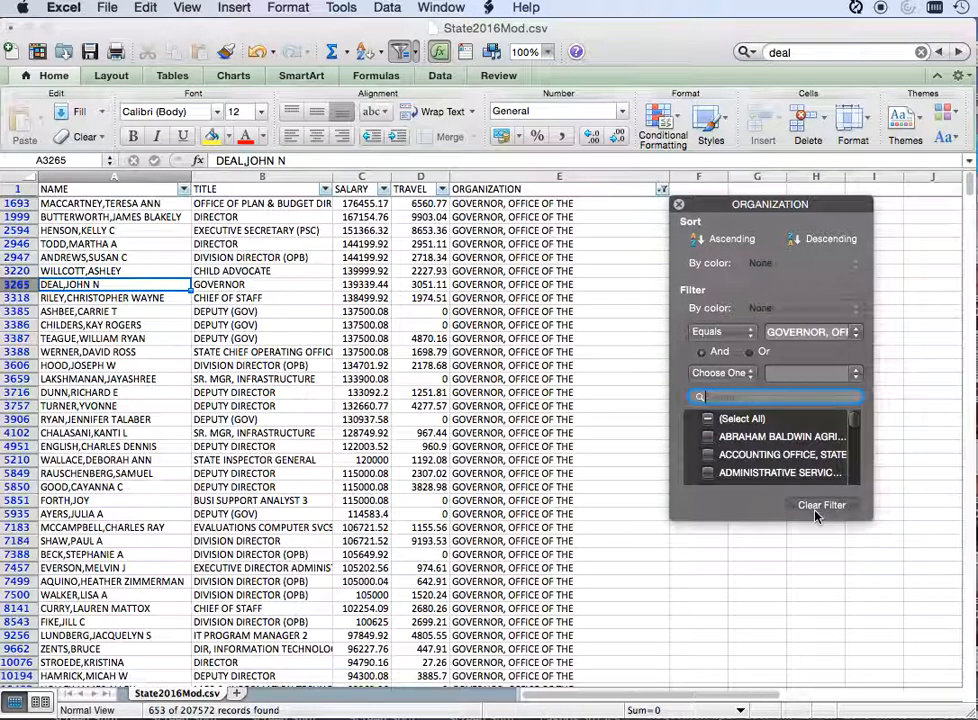
pyautogui.click(817, 506)
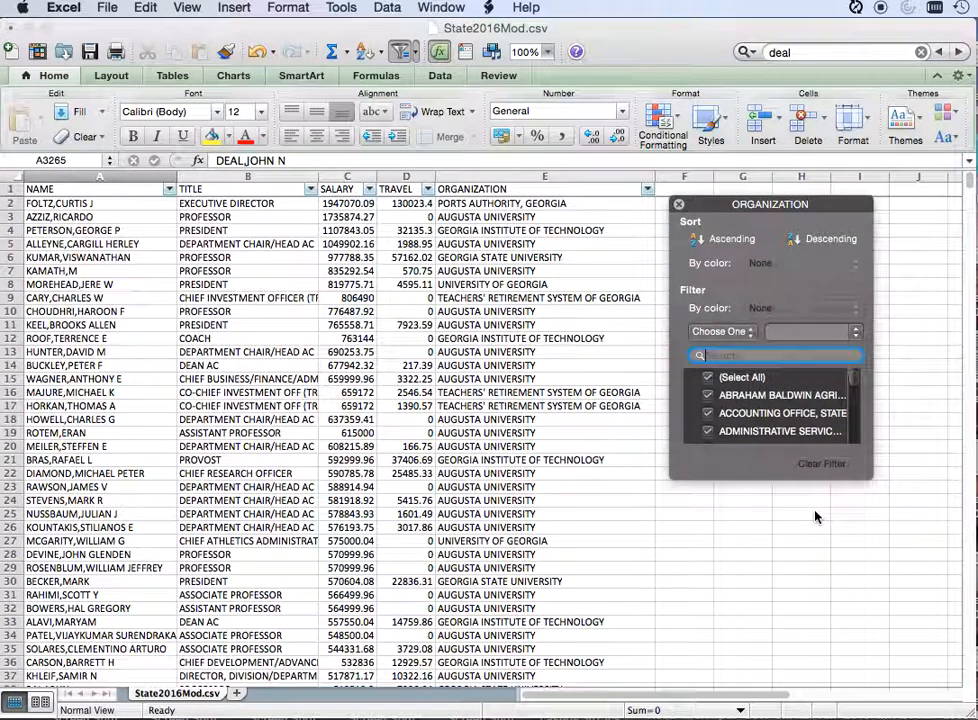
pyautogui.click(678, 204)
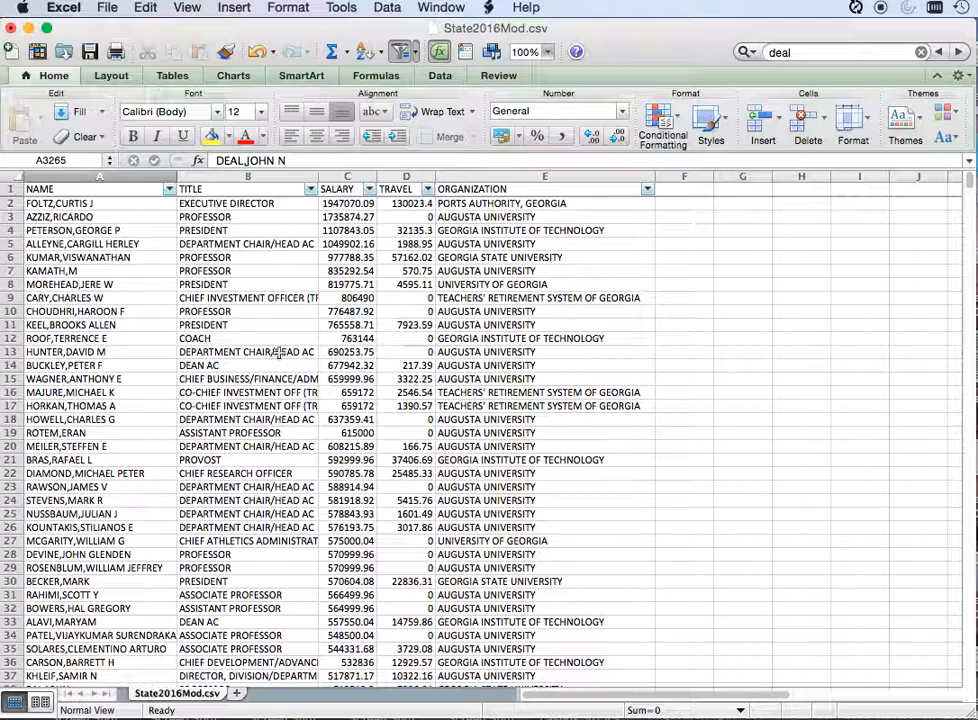
# Step: Filter the TITLE column to job titles containing "coach"
pyautogui.click(310, 189)
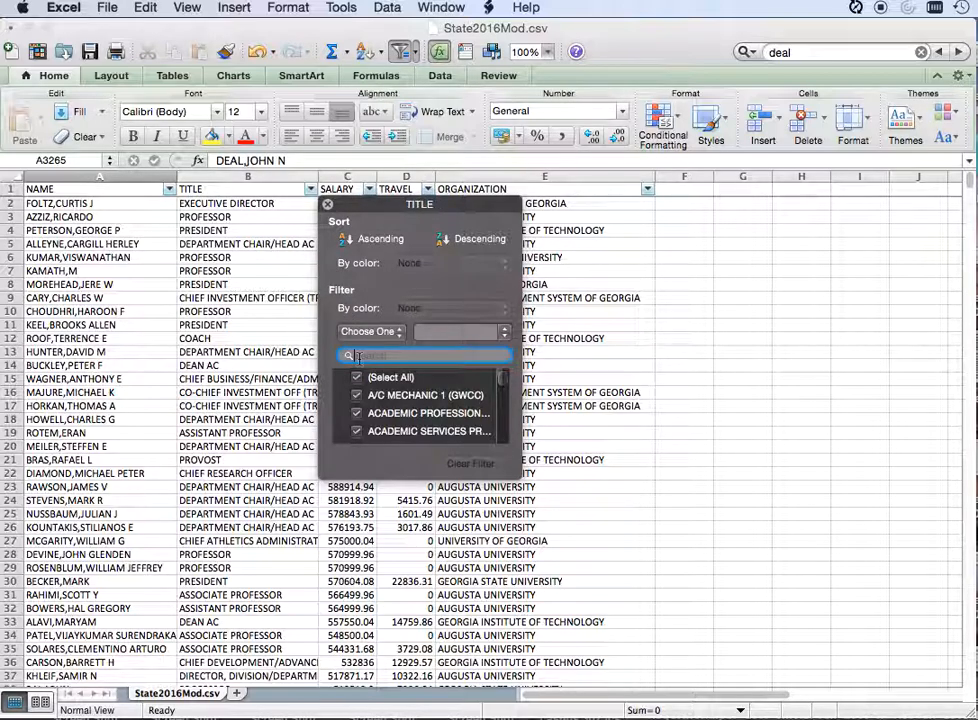
pyautogui.write('co')
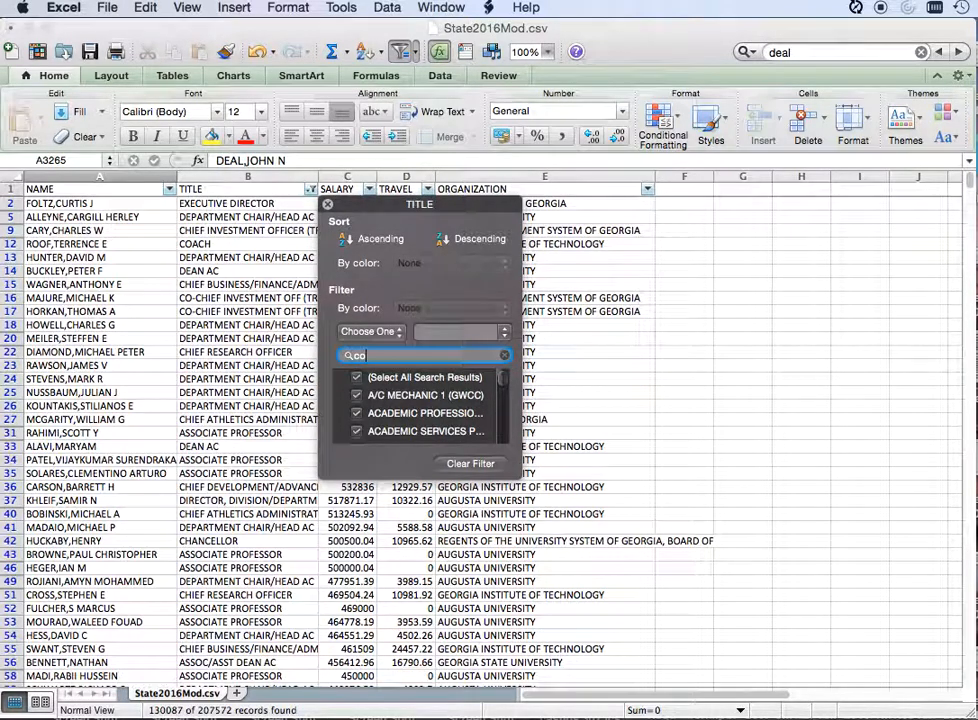
pyautogui.write('ach')
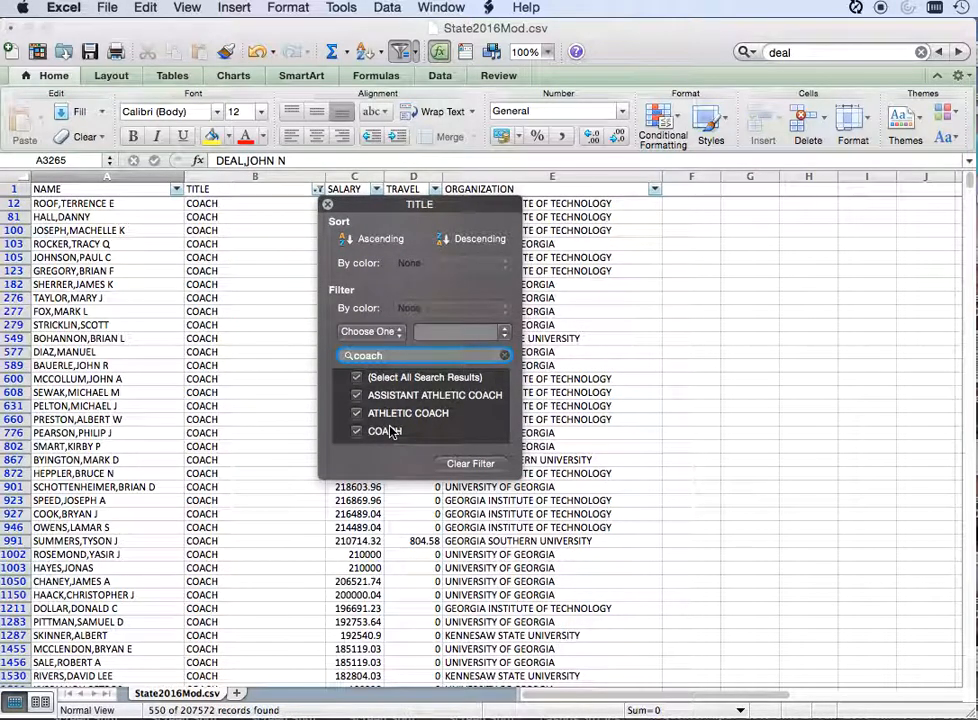
pyautogui.moveTo(519, 482); pyautogui.dragTo(616, 538)
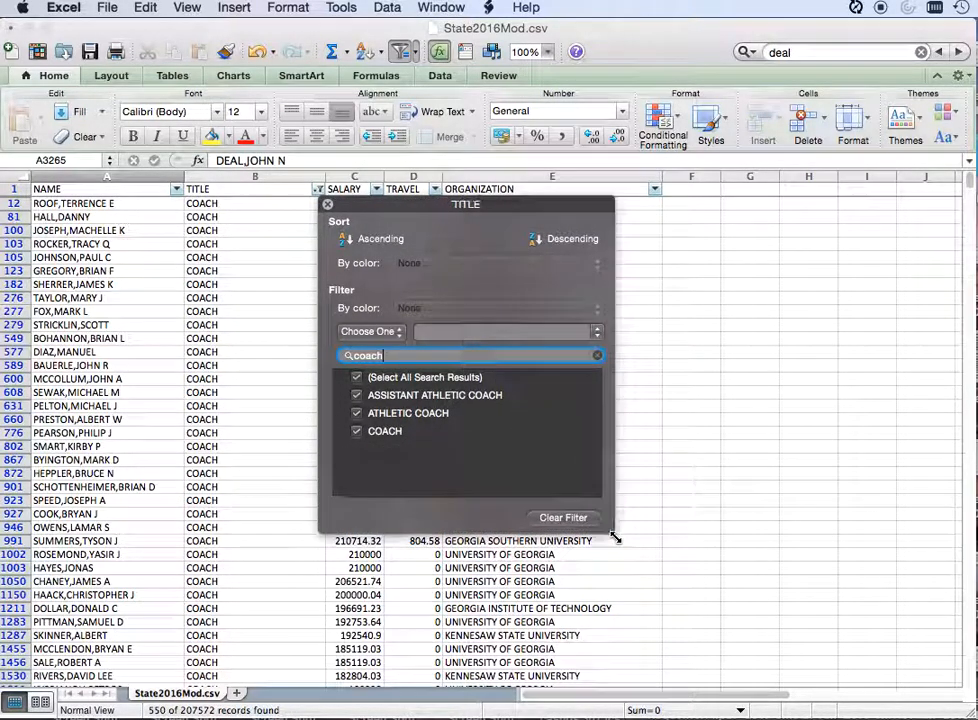
pyautogui.click(327, 205)
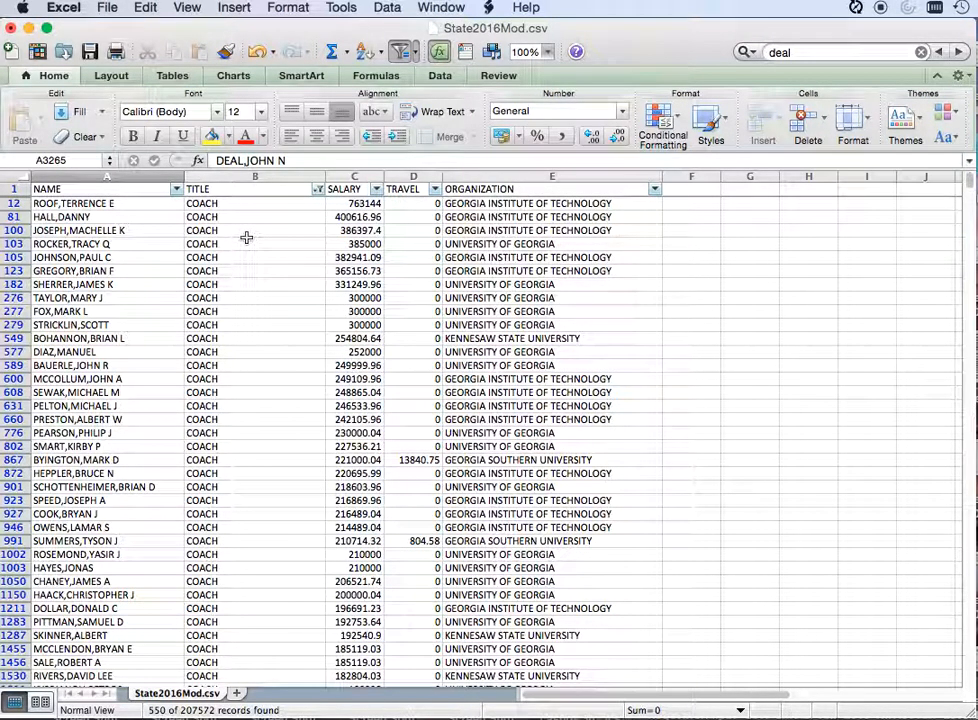
# Step: Examine the salaries of the highest-paid coaches and of the University of Georgia coach in row 802
pyautogui.click(364, 203)
pyautogui.click(358, 216)
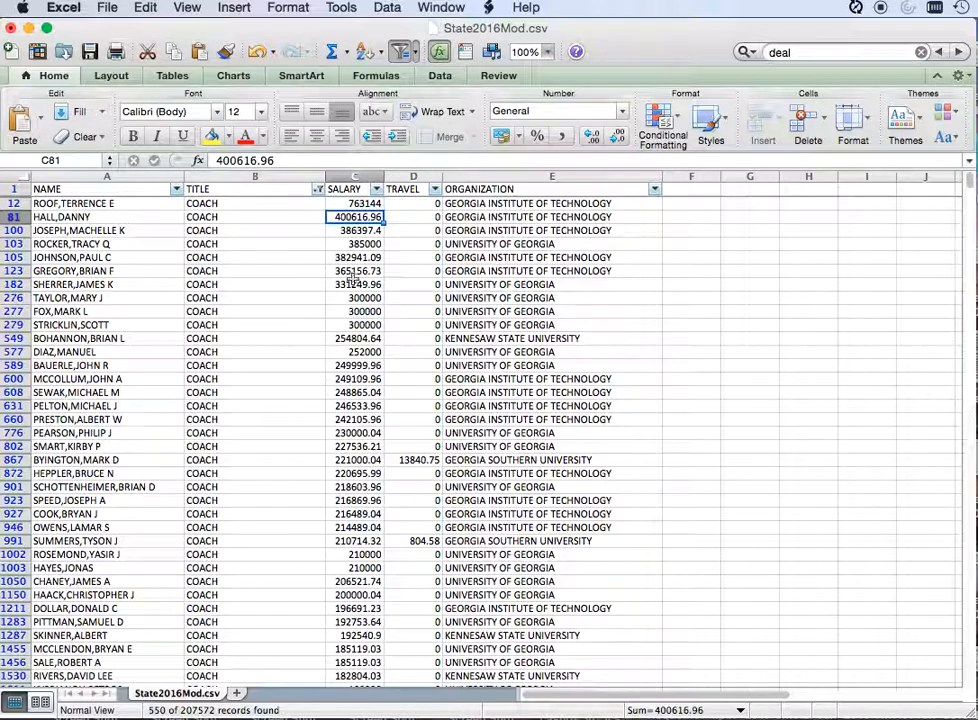
pyautogui.click(358, 284)
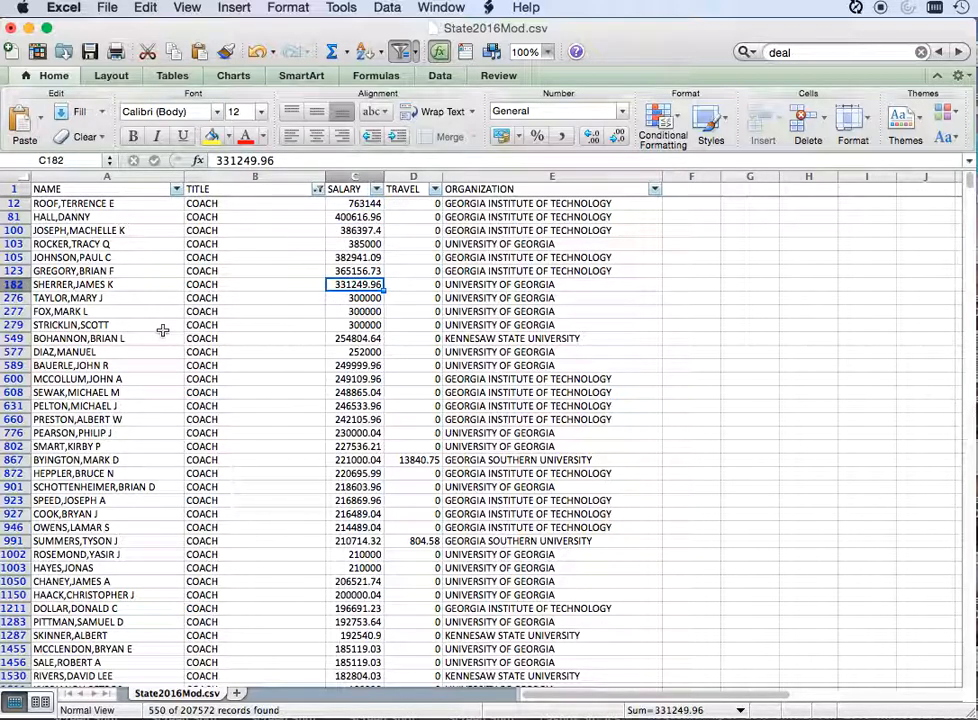
pyautogui.click(16, 446)
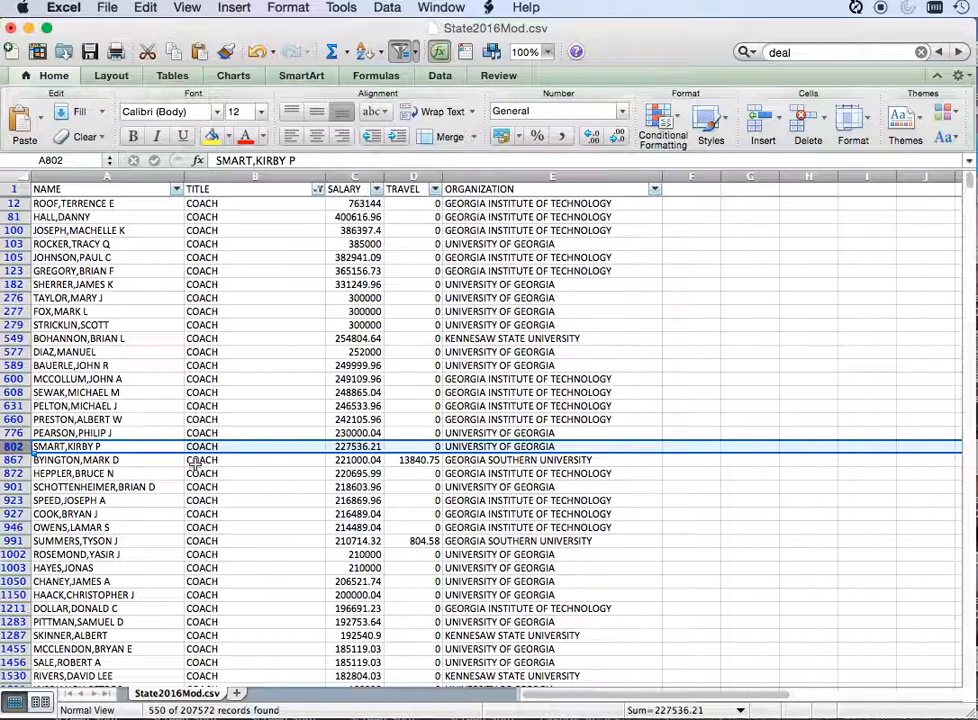
pyautogui.click(355, 446)
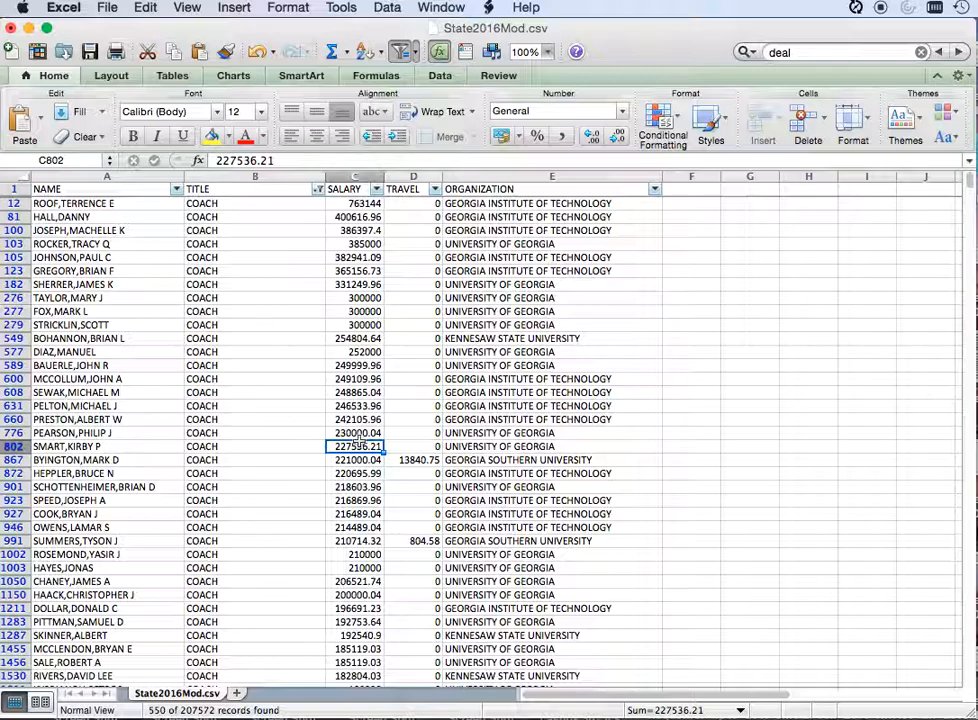
# Step: Clear the TITLE filter so that records with every job title are included
pyautogui.click(317, 189)
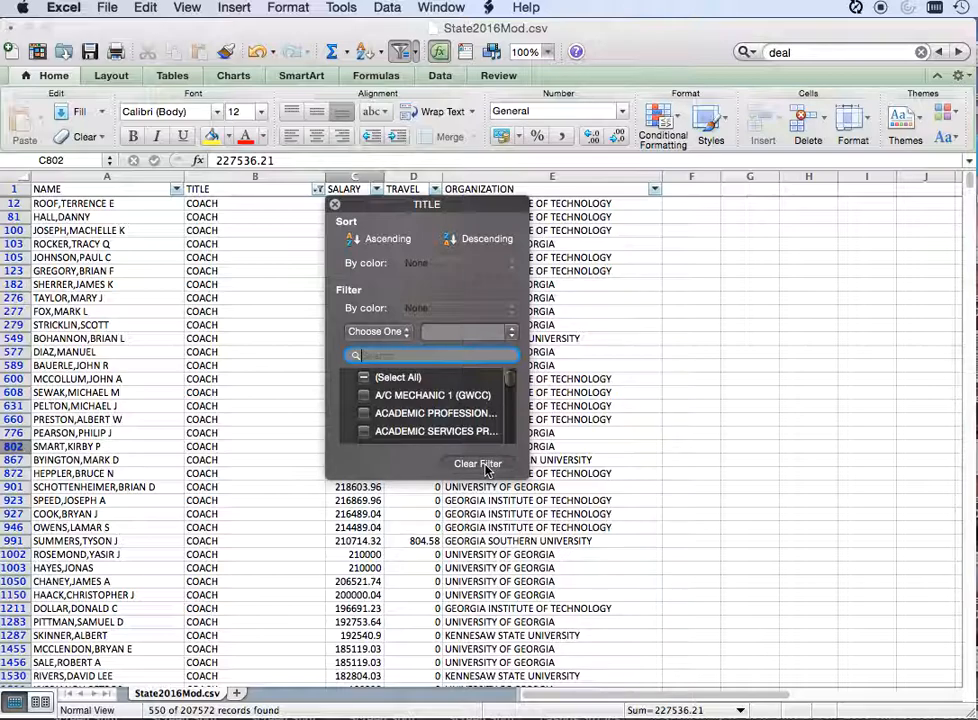
pyautogui.click(485, 466)
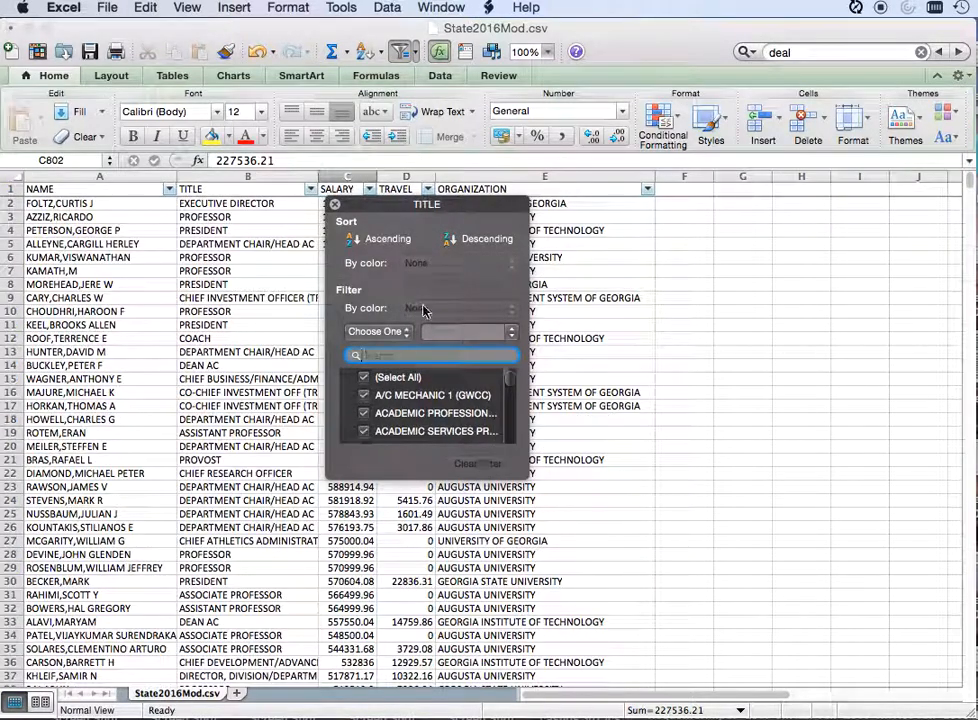
pyautogui.click(335, 204)
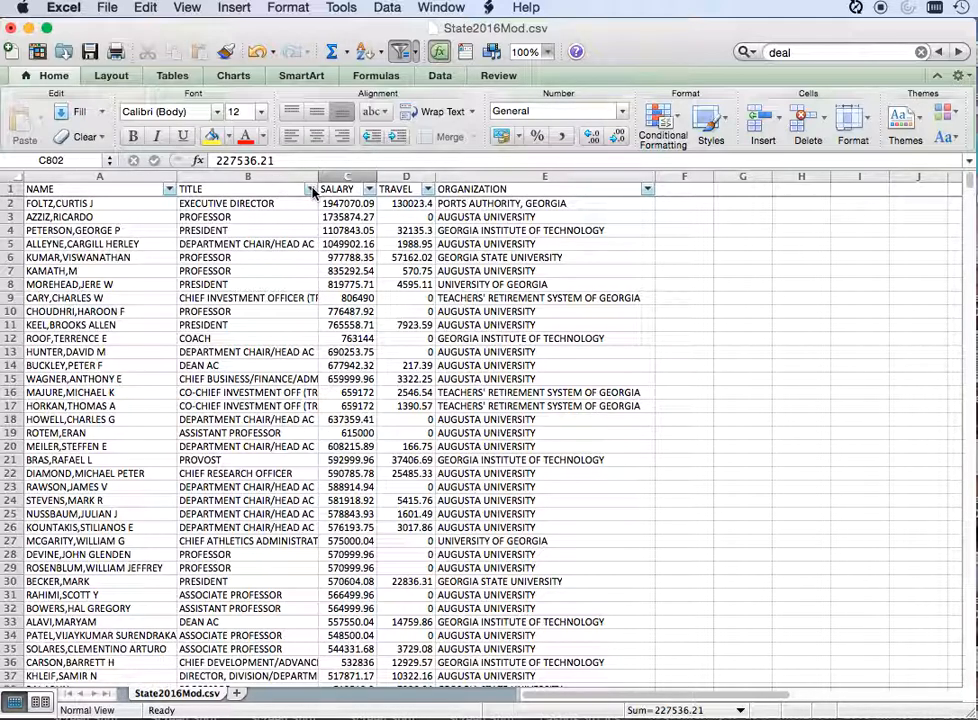
# Step: Filter the TITLE column to titles containing "executive director" and look through the organizations of the matching records
pyautogui.click(311, 189)
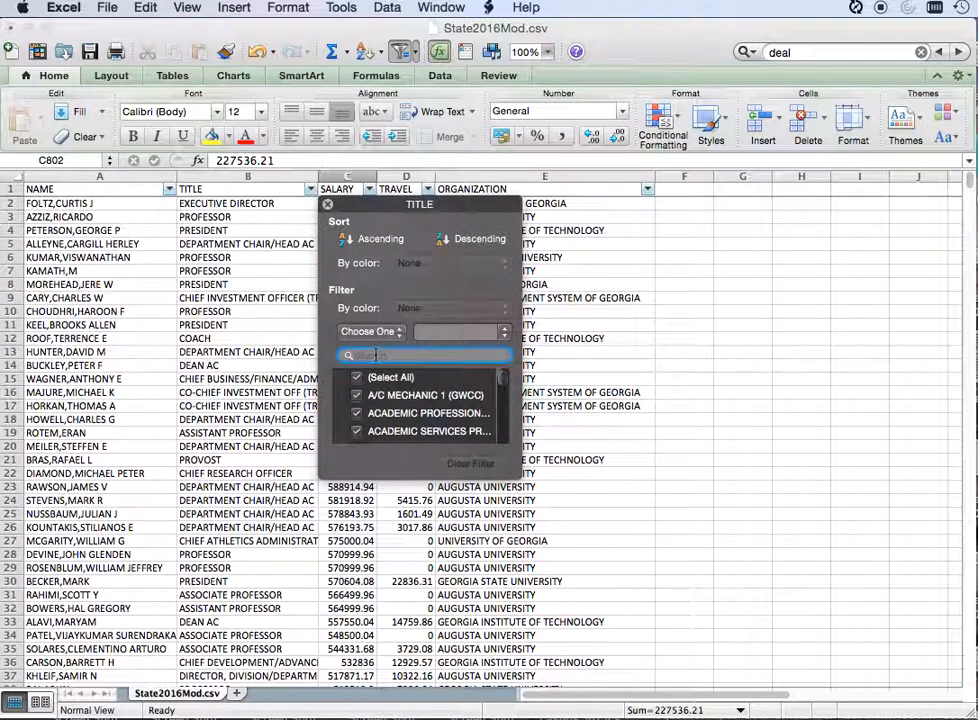
pyautogui.write('executive director')
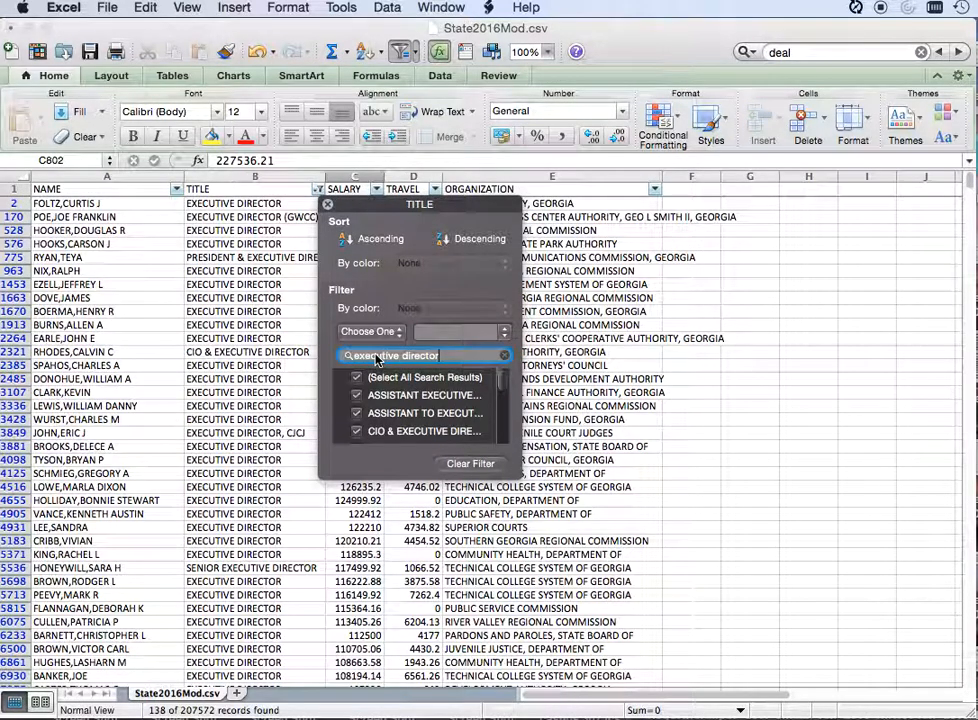
pyautogui.click(327, 205)
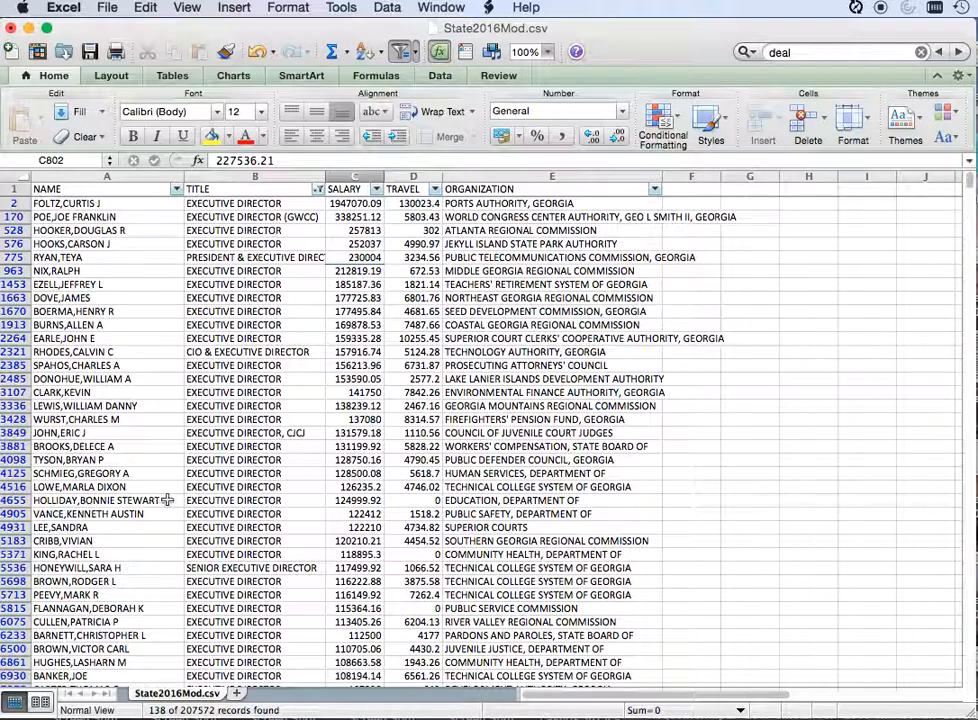
pyautogui.scroll(-3, 221, 576)
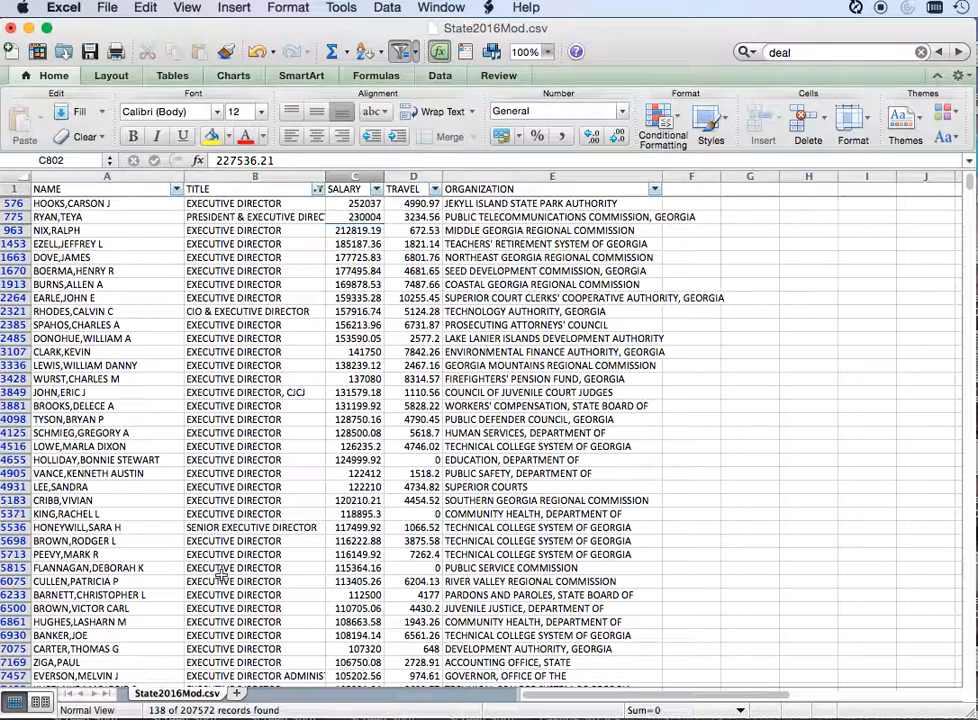
pyautogui.click(537, 370)
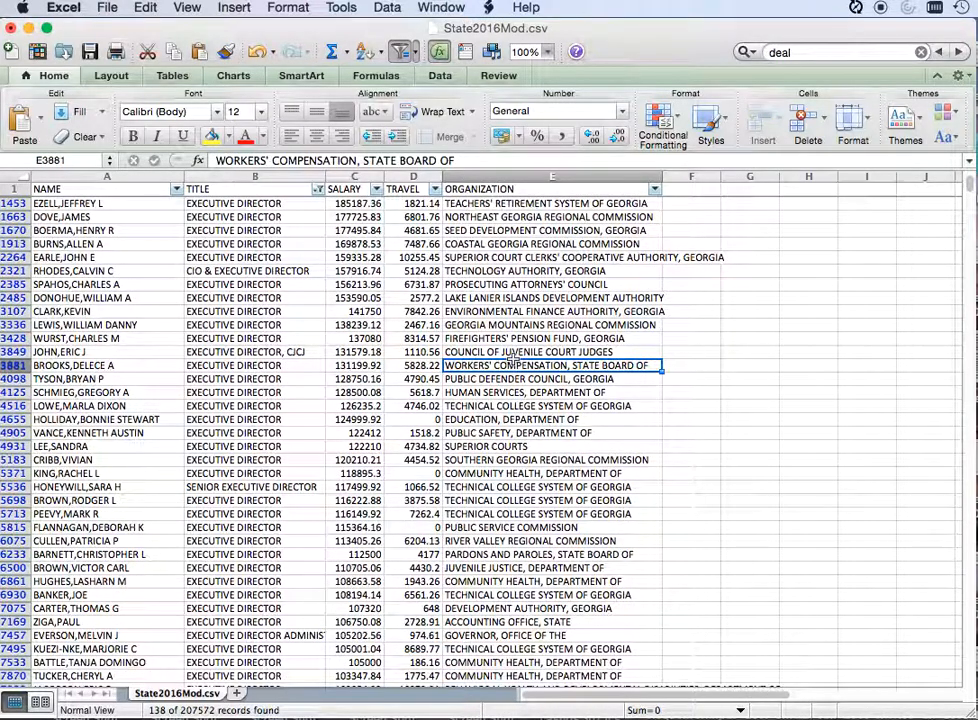
# Step: Clear the TITLE filter to include all job titles again
pyautogui.scroll(3, 520, 365)
pyautogui.scroll(1, 512, 357)
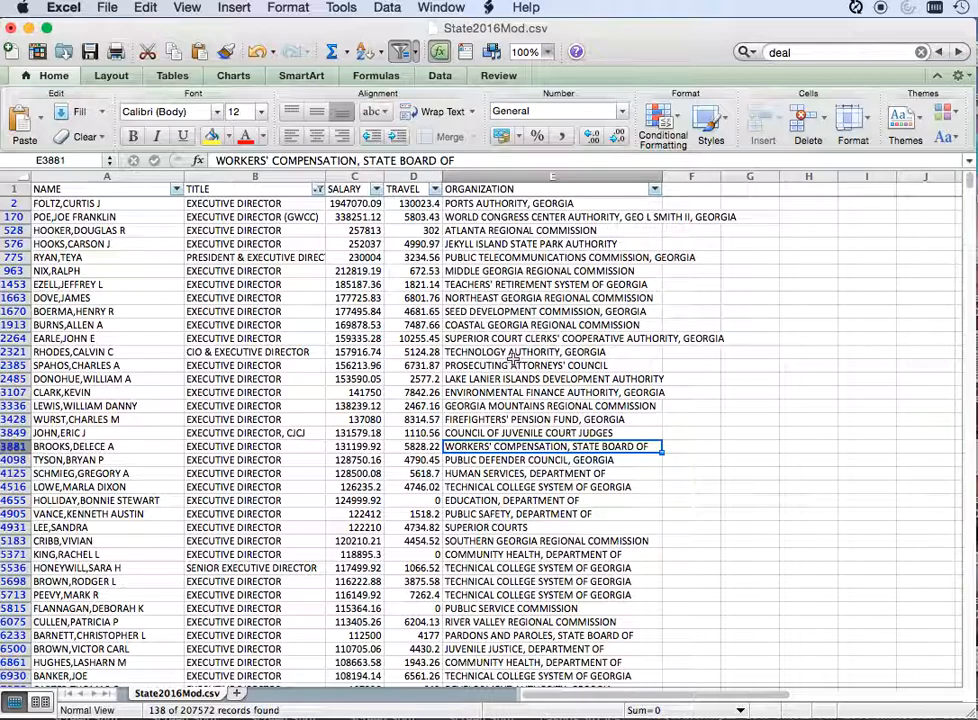
pyautogui.click(317, 190)
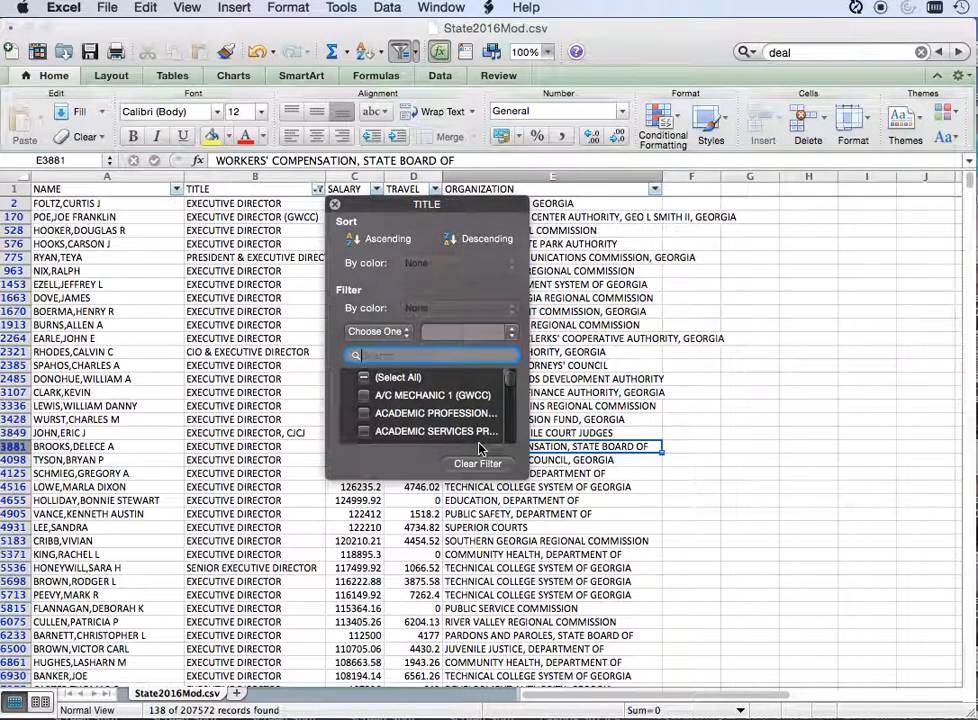
pyautogui.click(479, 464)
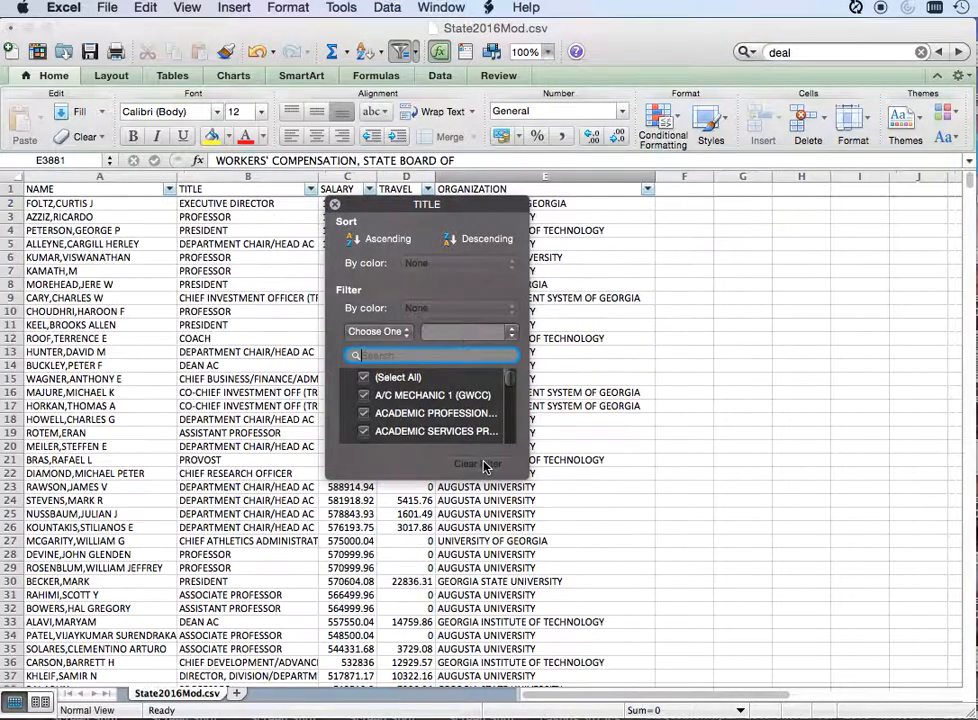
pyautogui.click(336, 205)
# Step: Sort the records by SALARY values from smallest to largest
pyautogui.click(341, 218)
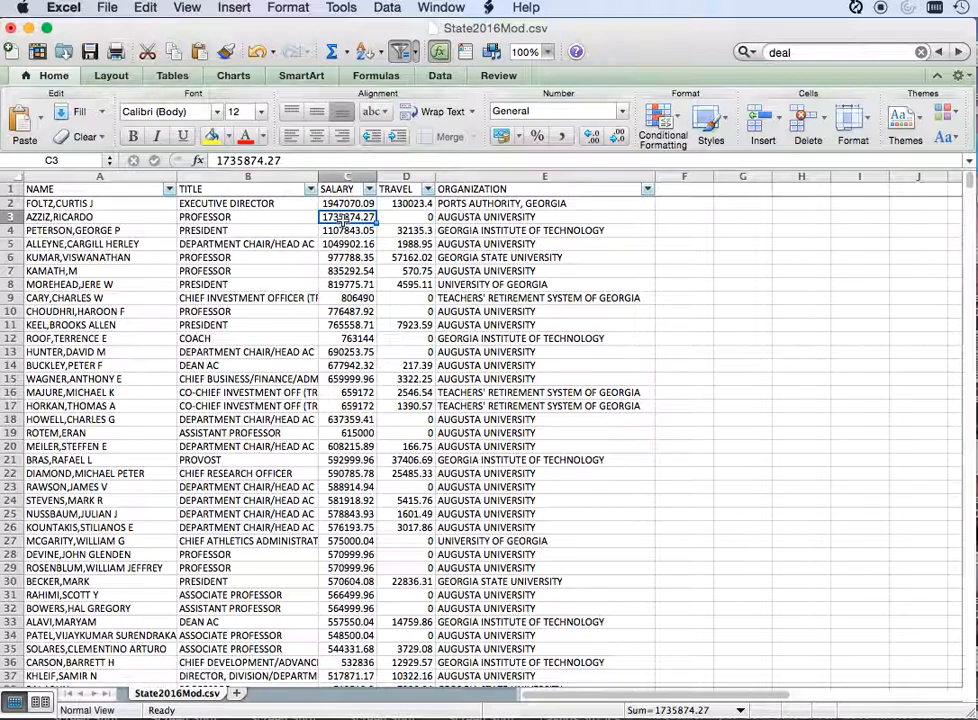
pyautogui.click(386, 10)
pyautogui.click(394, 29)
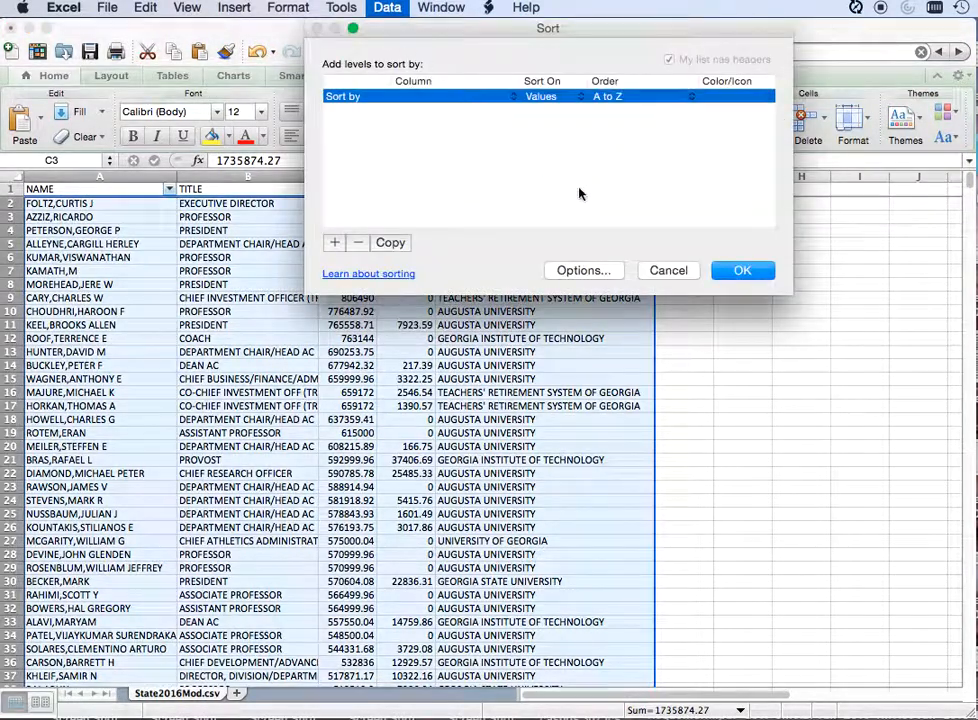
pyautogui.click(483, 96)
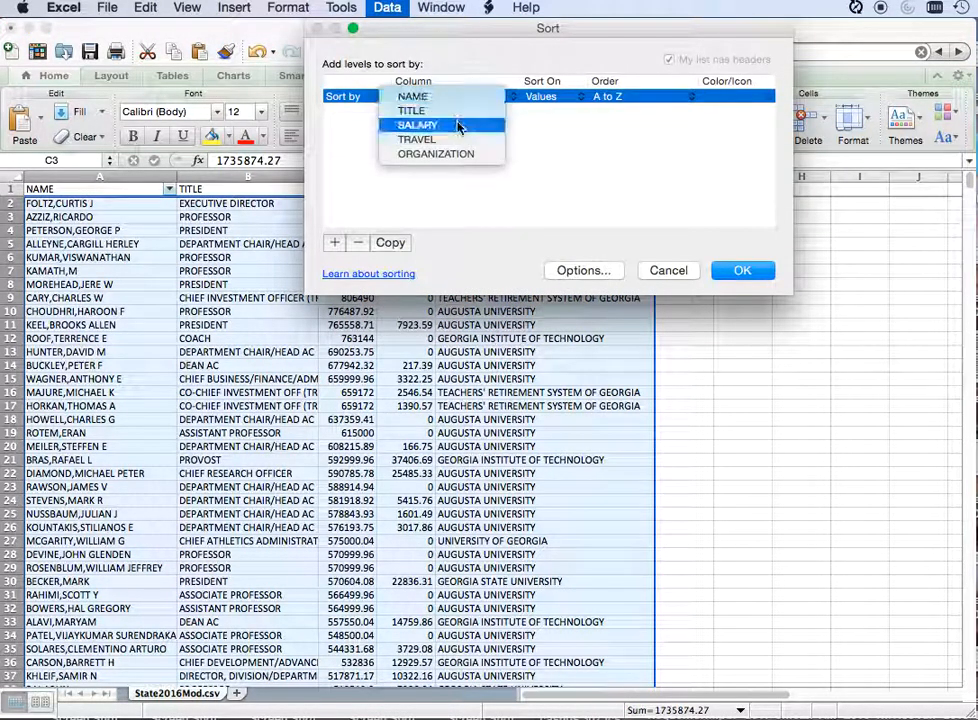
pyautogui.click(458, 126)
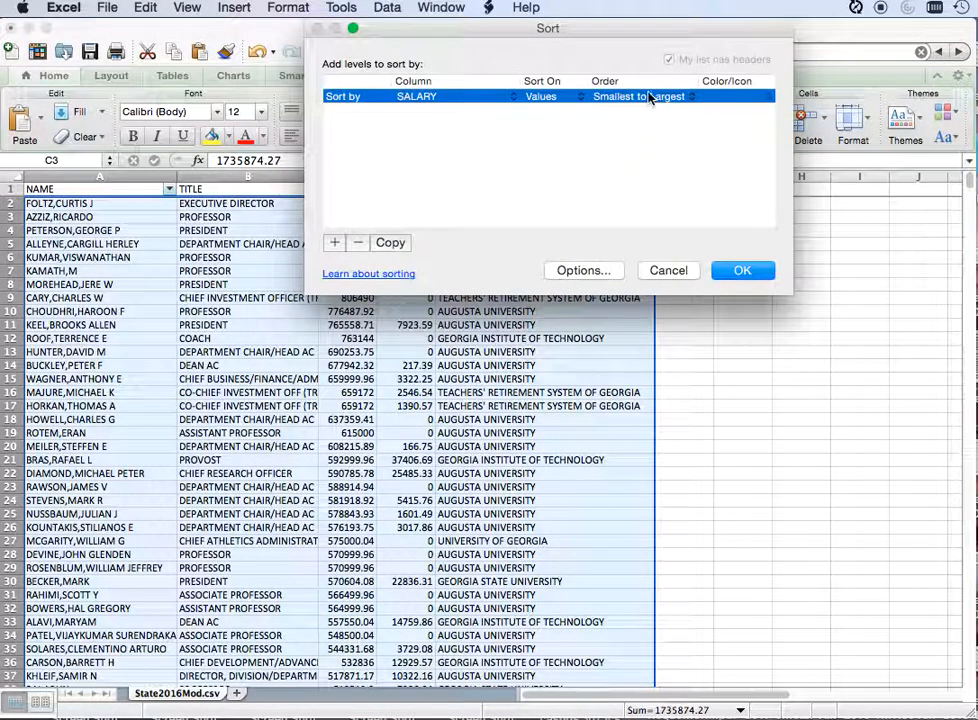
pyautogui.click(742, 270)
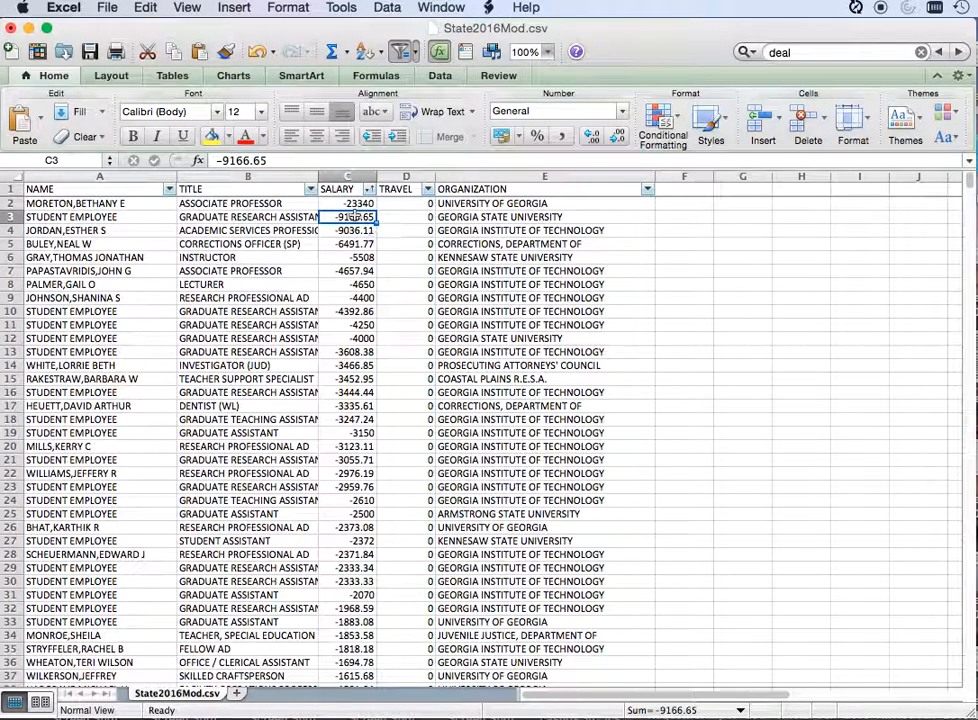
# Step: Examine the records with negative salaries, from the lowest amount up to where the zero salaries begin
pyautogui.click(355, 298)
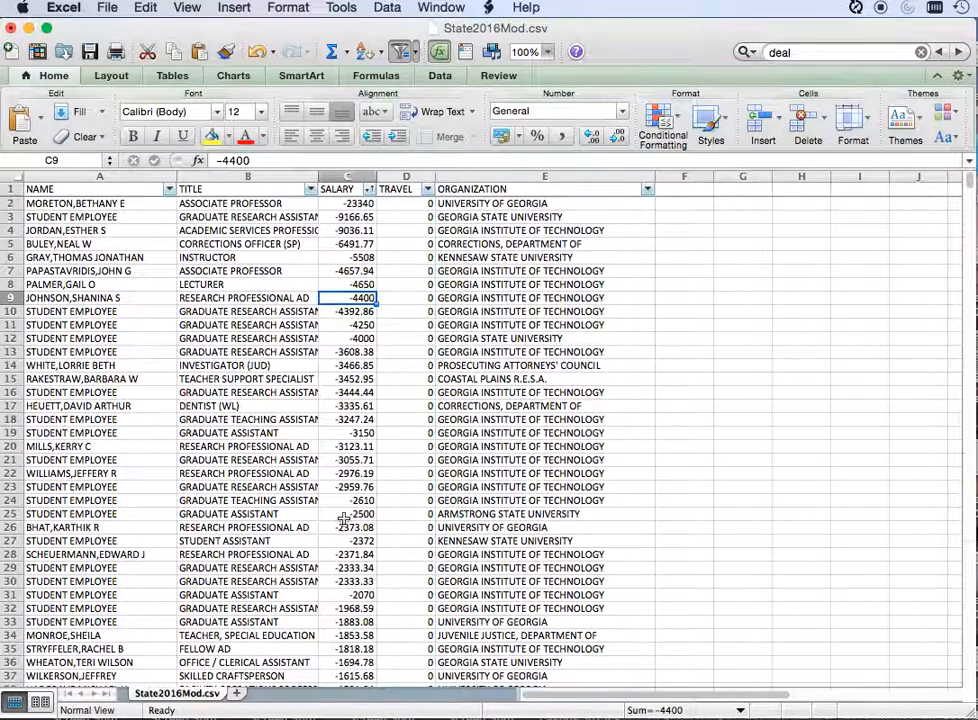
pyautogui.scroll(-6, 341, 485)
pyautogui.scroll(-19, 343, 518)
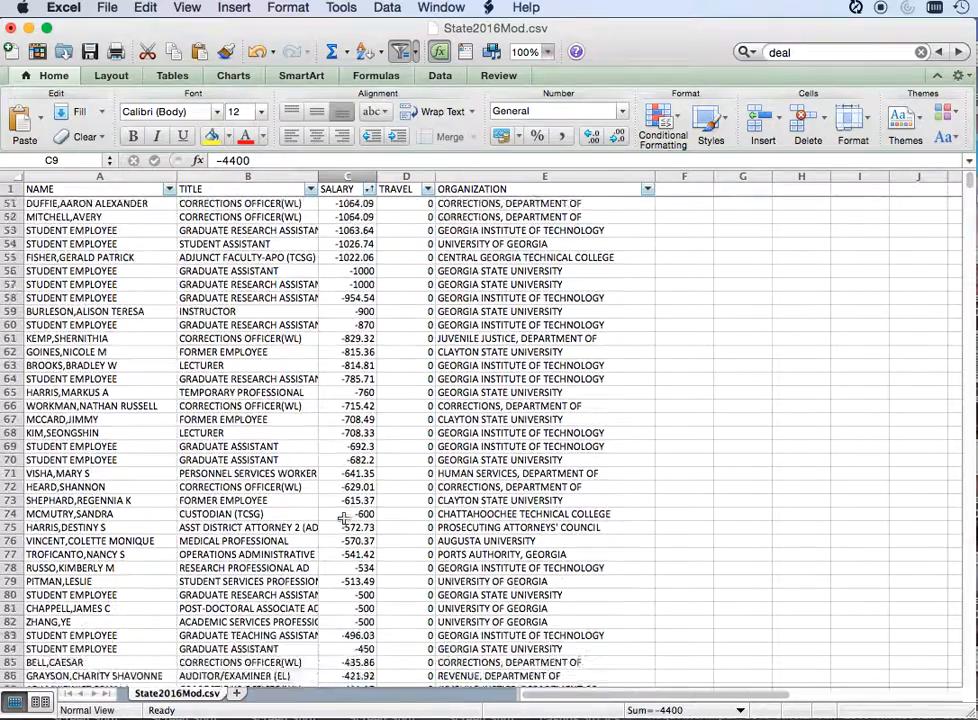
pyautogui.scroll(-12, 343, 518)
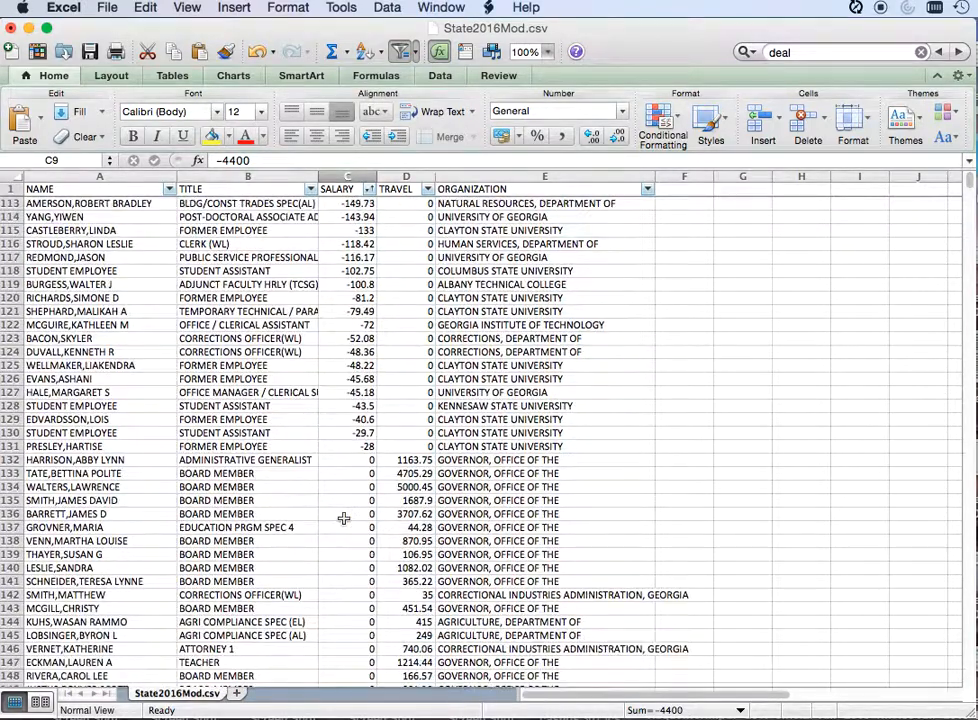
pyautogui.moveTo(345, 446); pyautogui.dragTo(346, 258)
pyautogui.click(346, 258)
pyautogui.scroll(-1, 348, 268)
pyautogui.scroll(-20, 347, 266)
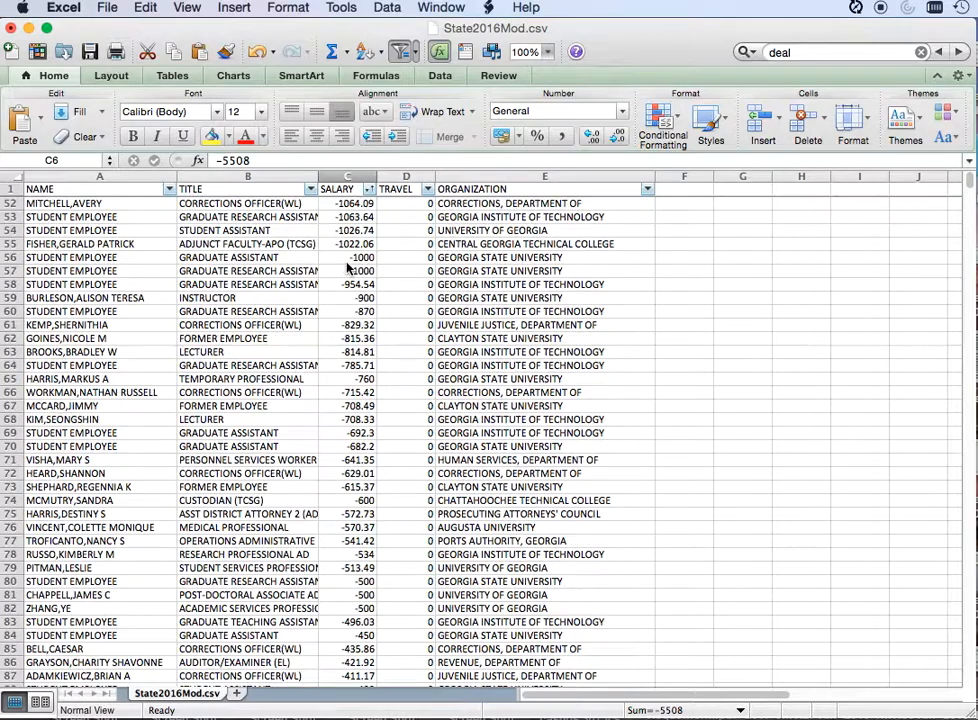
# Step: Look through the zero-salary records, checking the job titles, travel amounts and organizations, including the Ports Authority board members
pyautogui.scroll(-20, 347, 266)
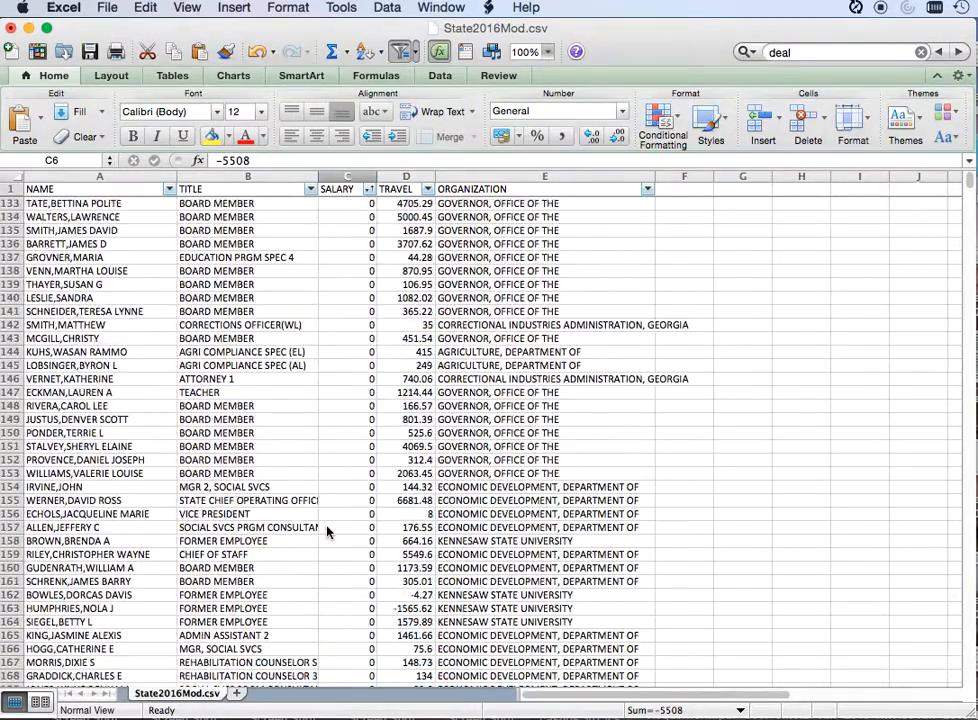
pyautogui.scroll(-1, 326, 409)
pyautogui.click(326, 310)
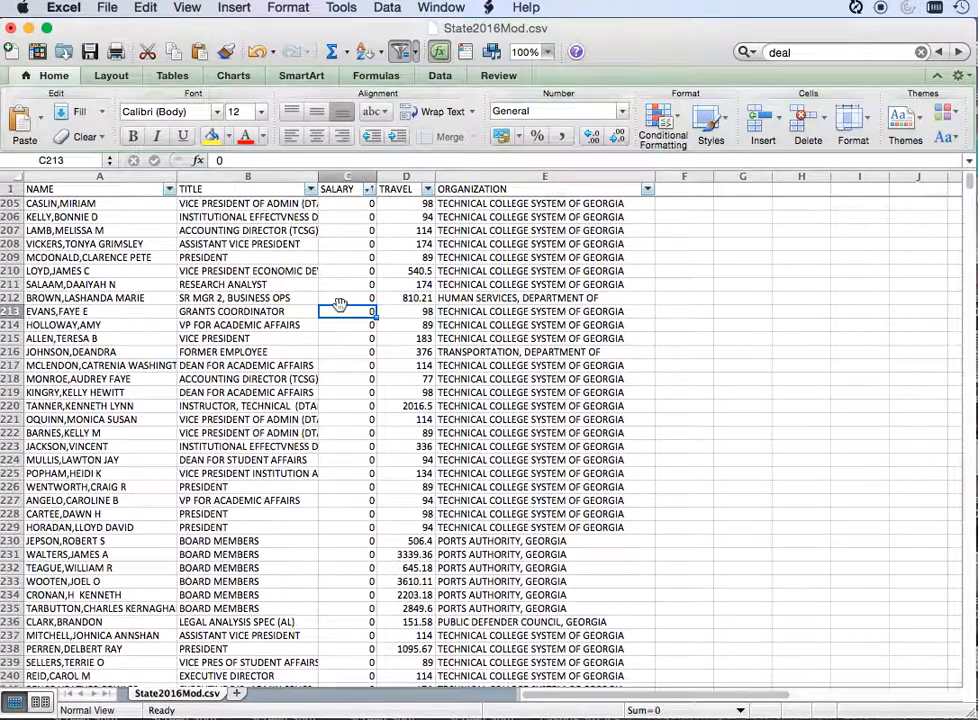
pyautogui.scroll(2, 340, 304)
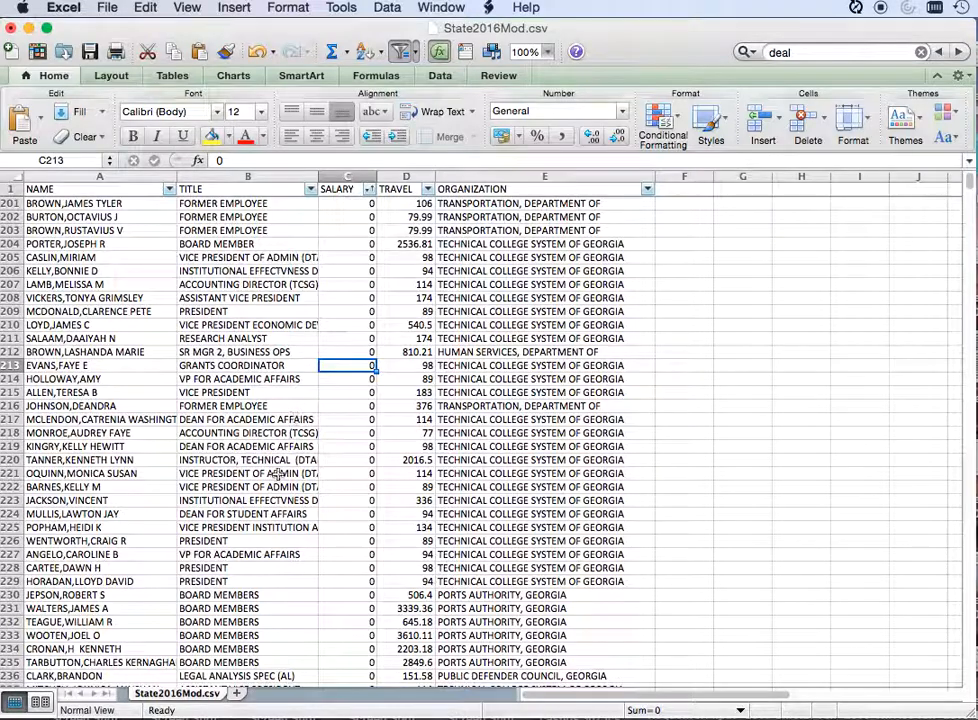
pyautogui.click(247, 634)
pyautogui.click(344, 608)
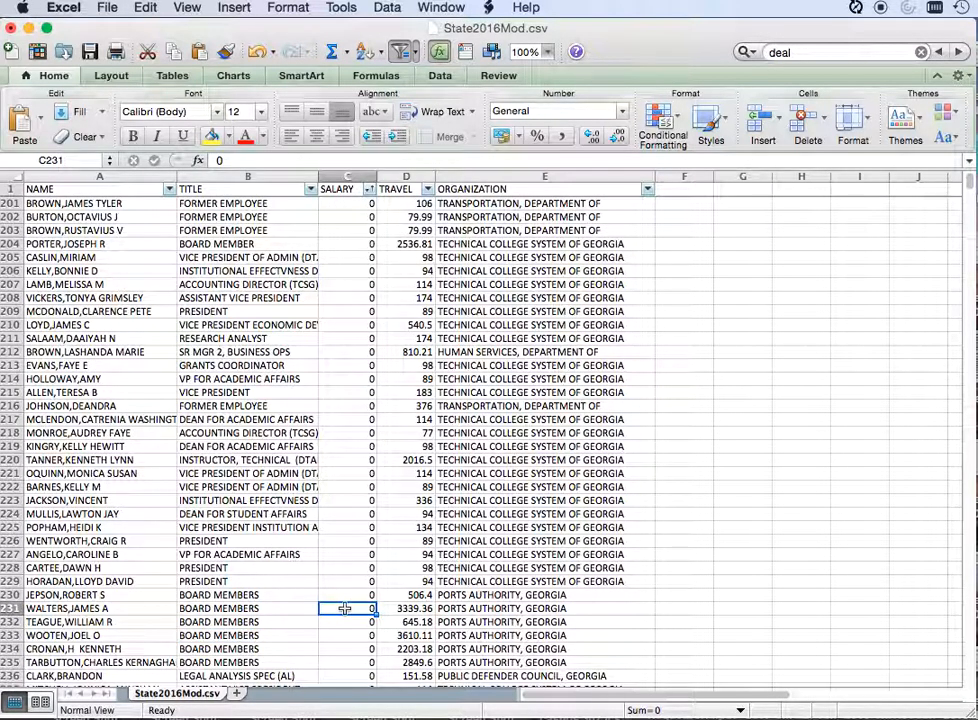
pyautogui.scroll(5, 344, 608)
pyautogui.scroll(6, 369, 333)
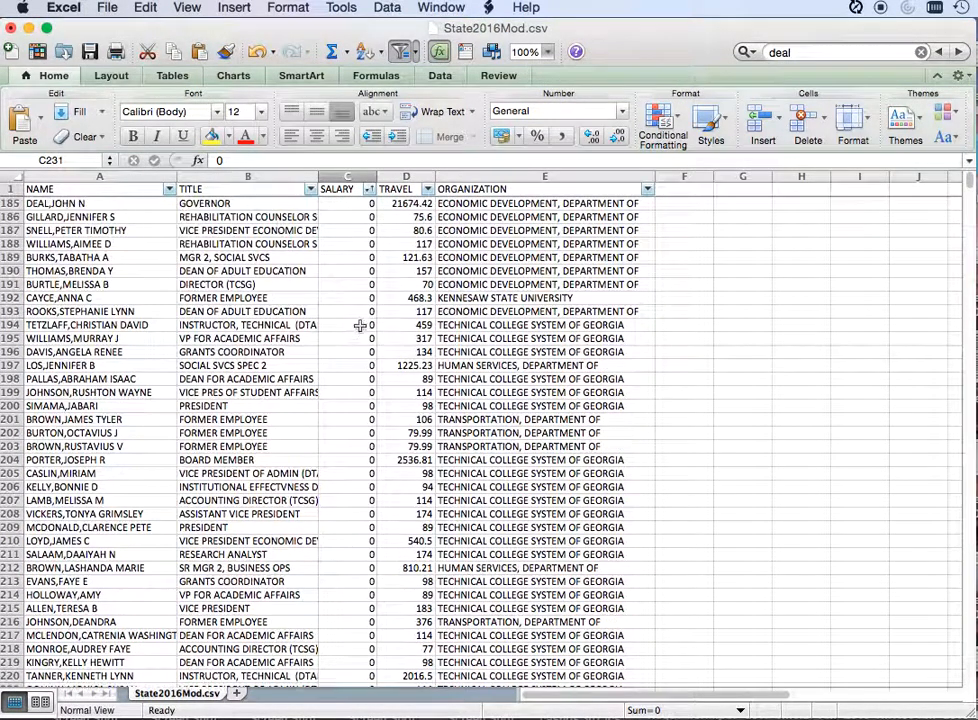
pyautogui.scroll(6, 346, 337)
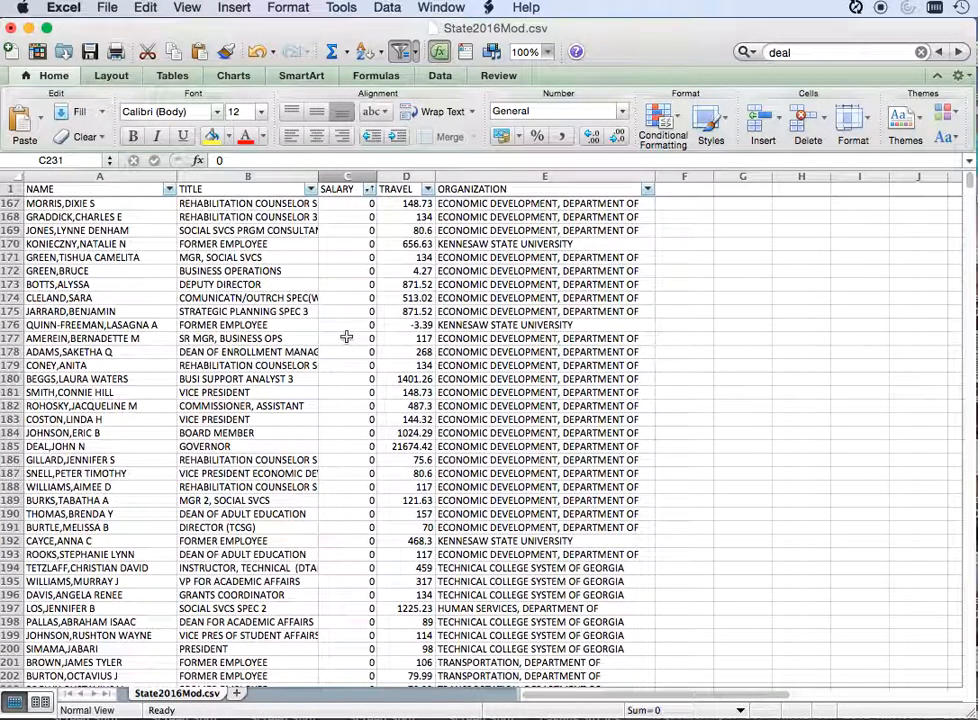
# Step: Sort the records by SALARY again, in order from largest to smallest
pyautogui.click(331, 257)
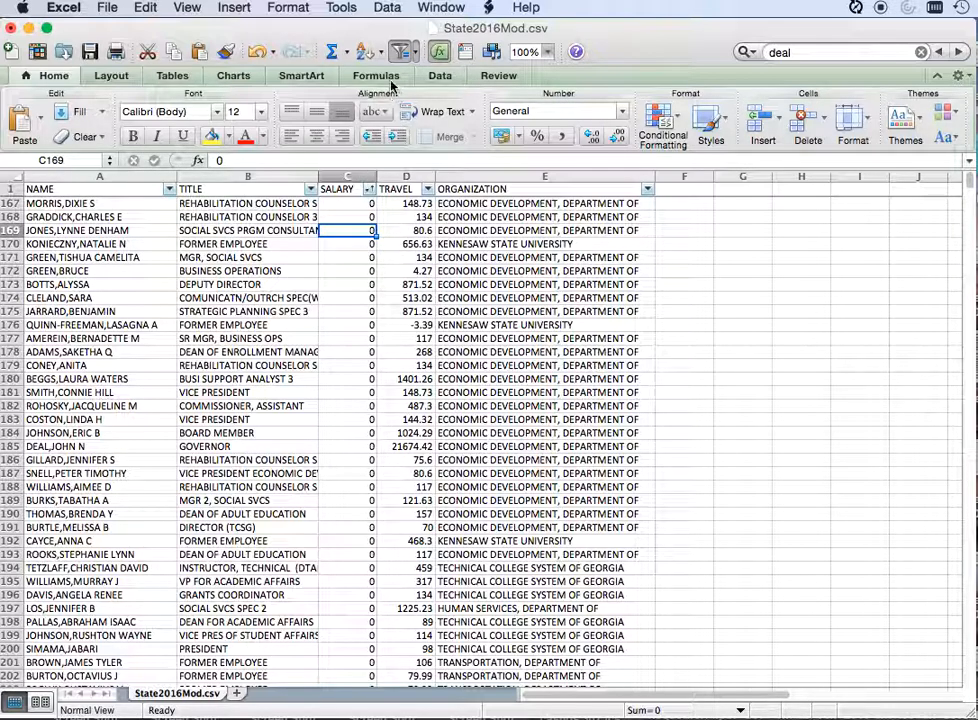
pyautogui.click(381, 8)
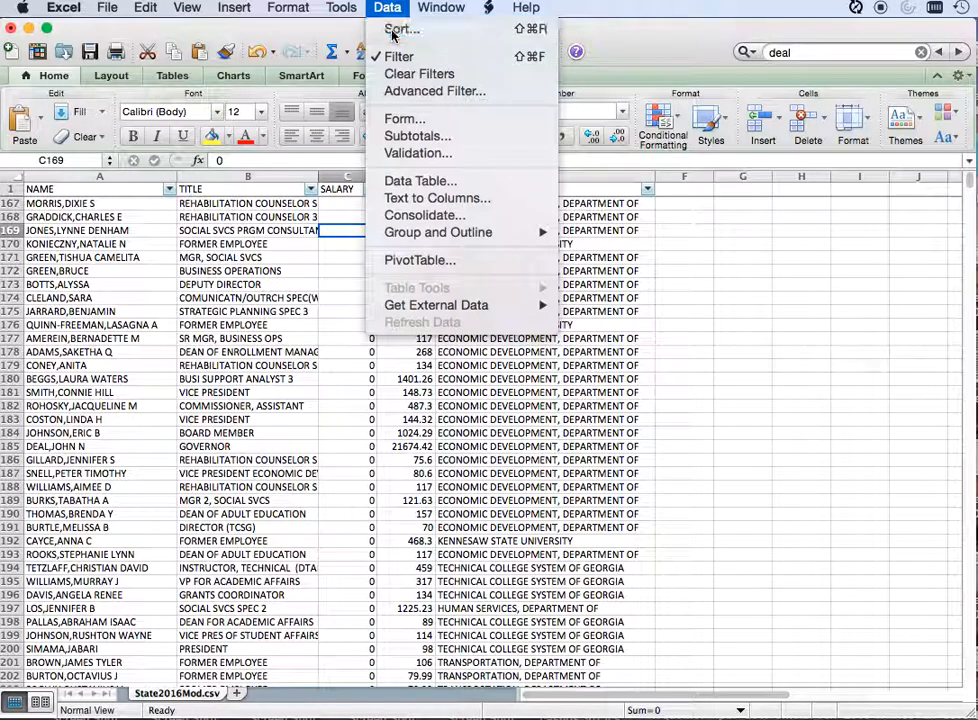
pyautogui.click(398, 29)
pyautogui.click(670, 100)
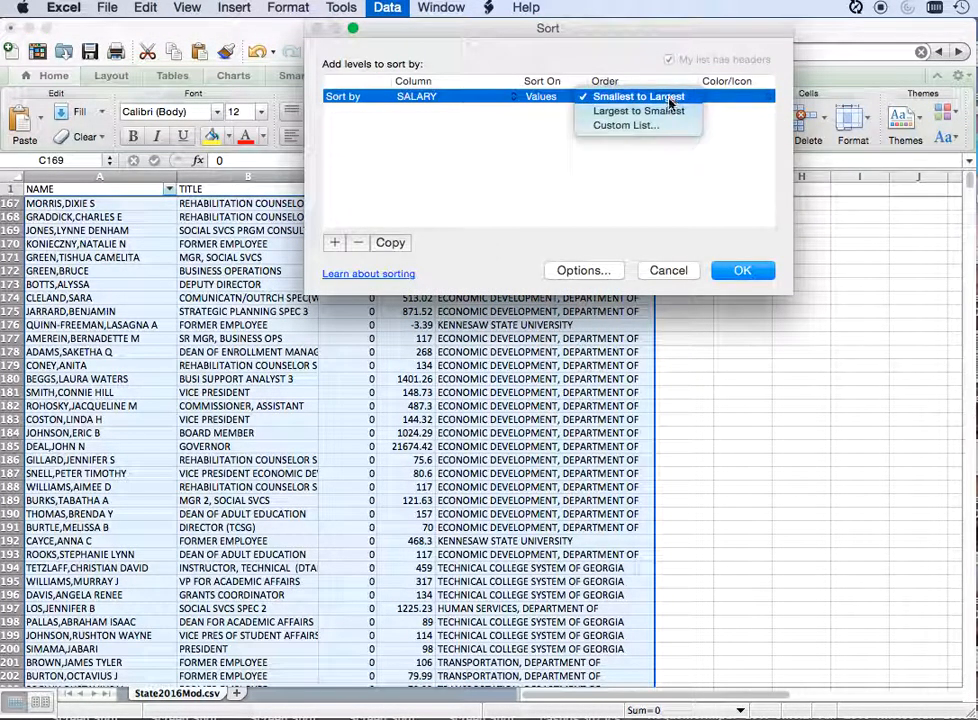
pyautogui.click(640, 110)
pyautogui.click(742, 271)
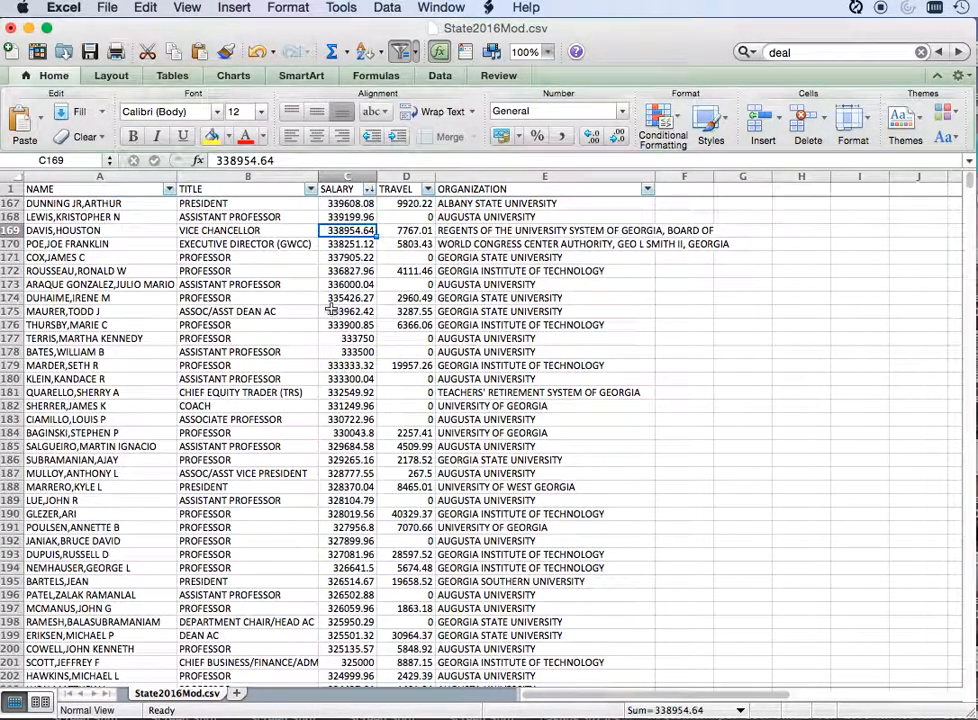
# Step: Examine the highest salaries from the start of the list down to about row 1050, including those around 210,000
pyautogui.click(330, 310)
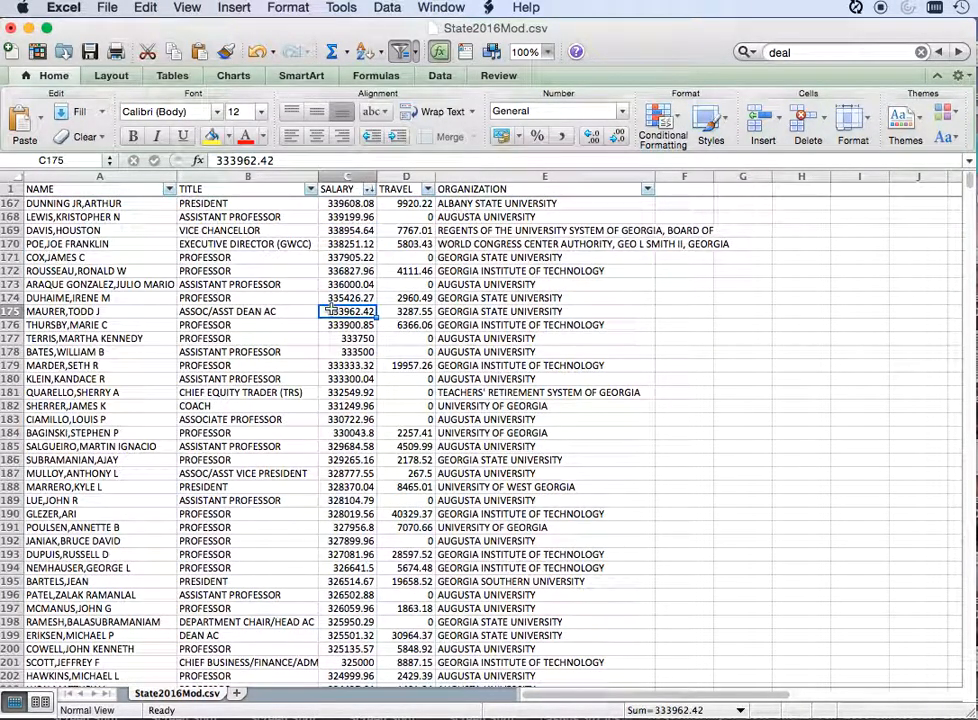
pyautogui.scroll(20, 330, 310)
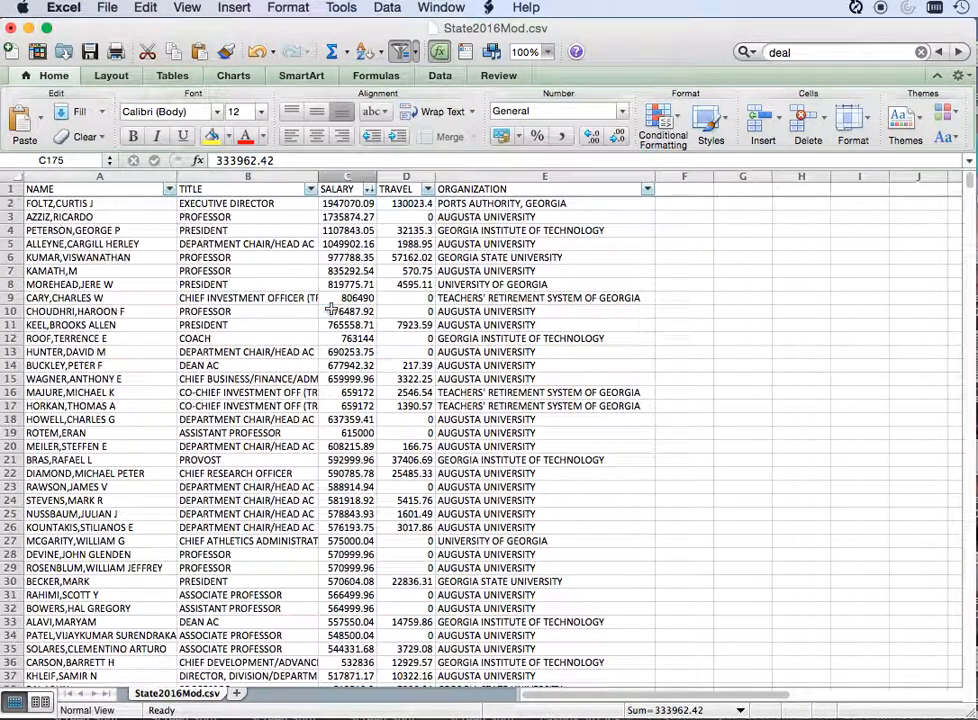
pyautogui.scroll(-20, 330, 310)
pyautogui.scroll(-20, 330, 310)
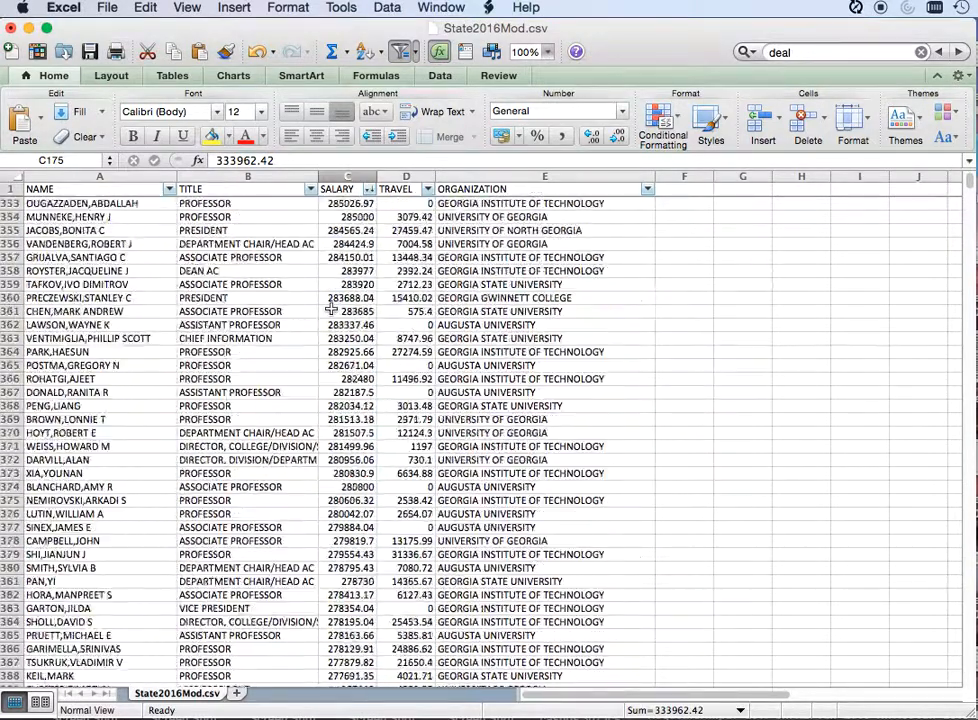
pyautogui.scroll(-20, 330, 310)
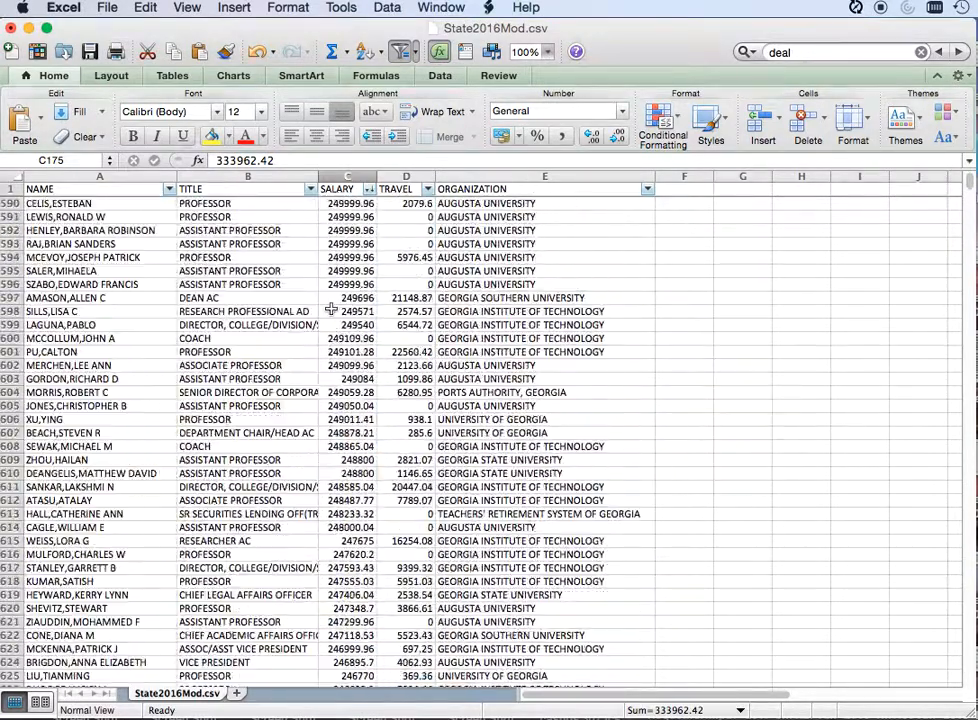
pyautogui.scroll(-8, 338, 406)
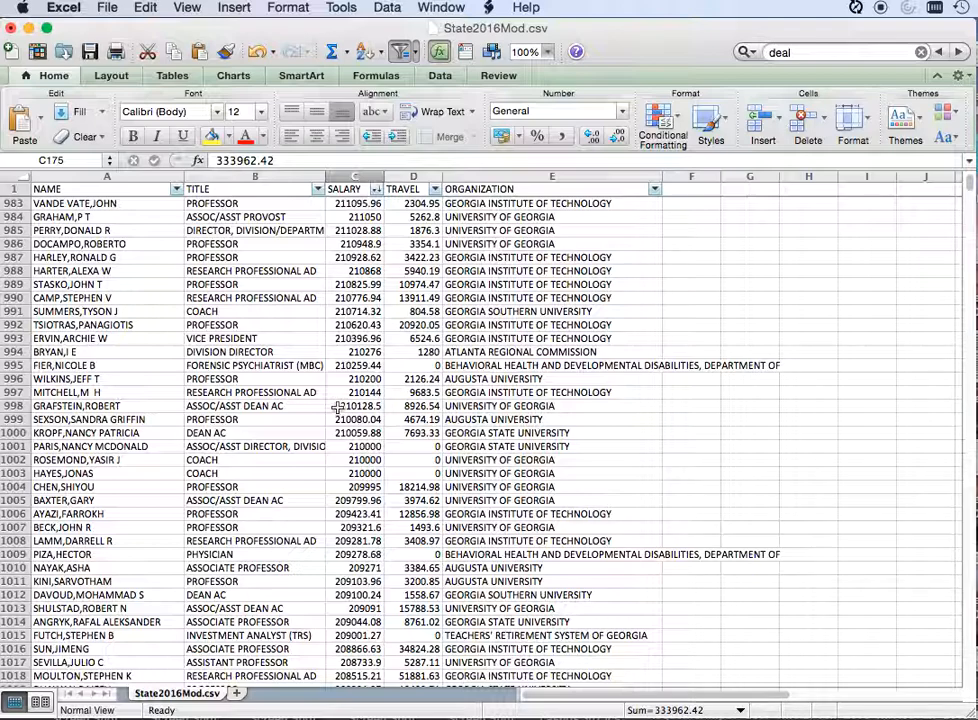
pyautogui.click(338, 406)
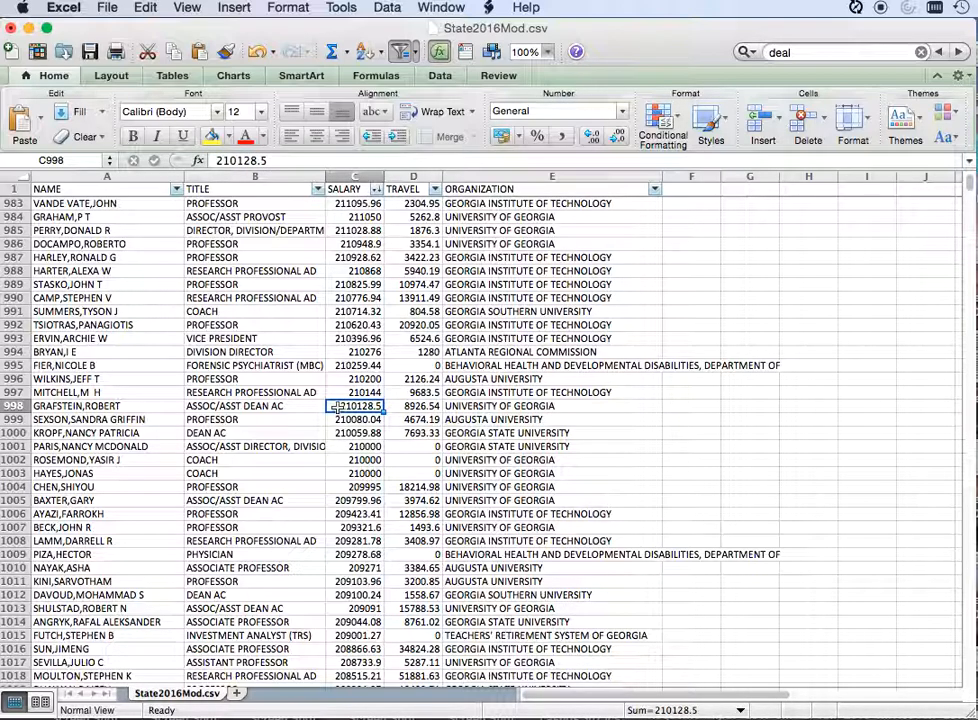
pyautogui.click(343, 513)
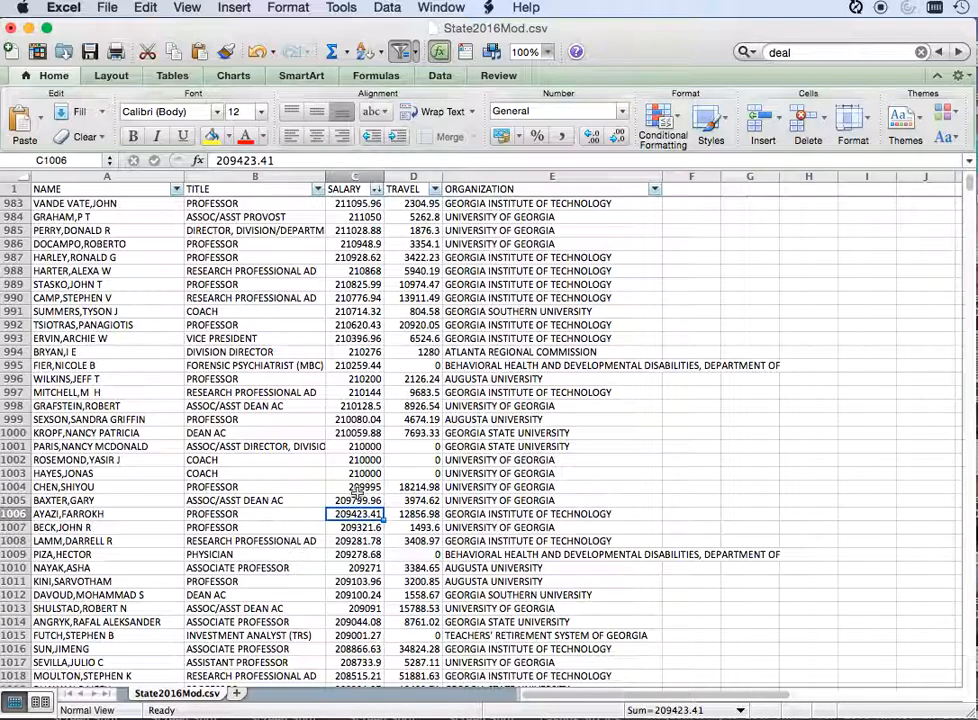
pyautogui.scroll(-10, 357, 492)
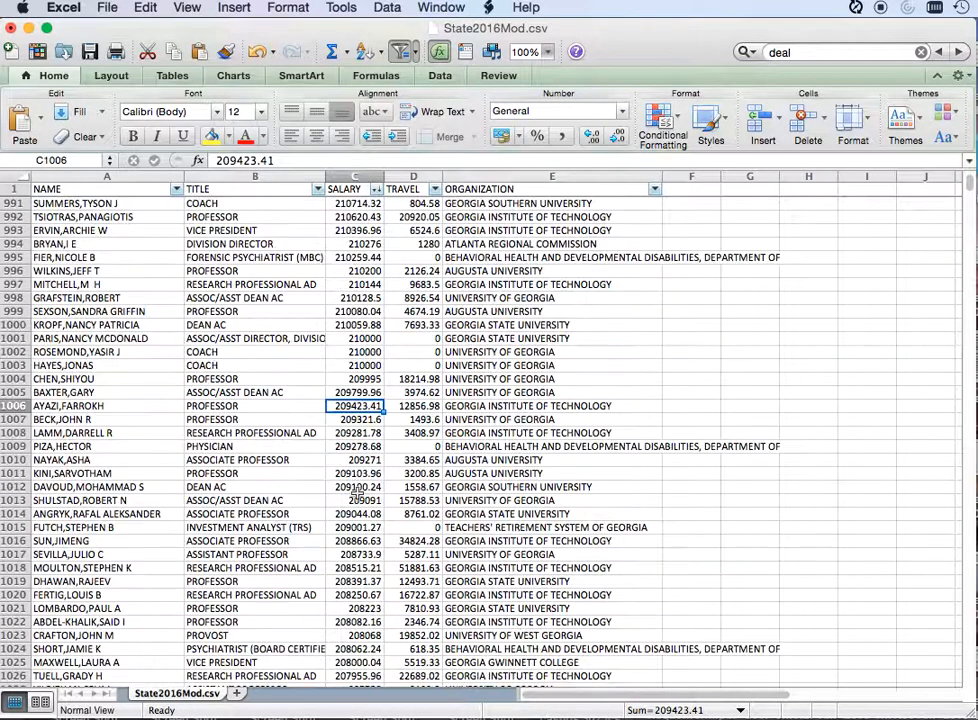
pyautogui.click(316, 541)
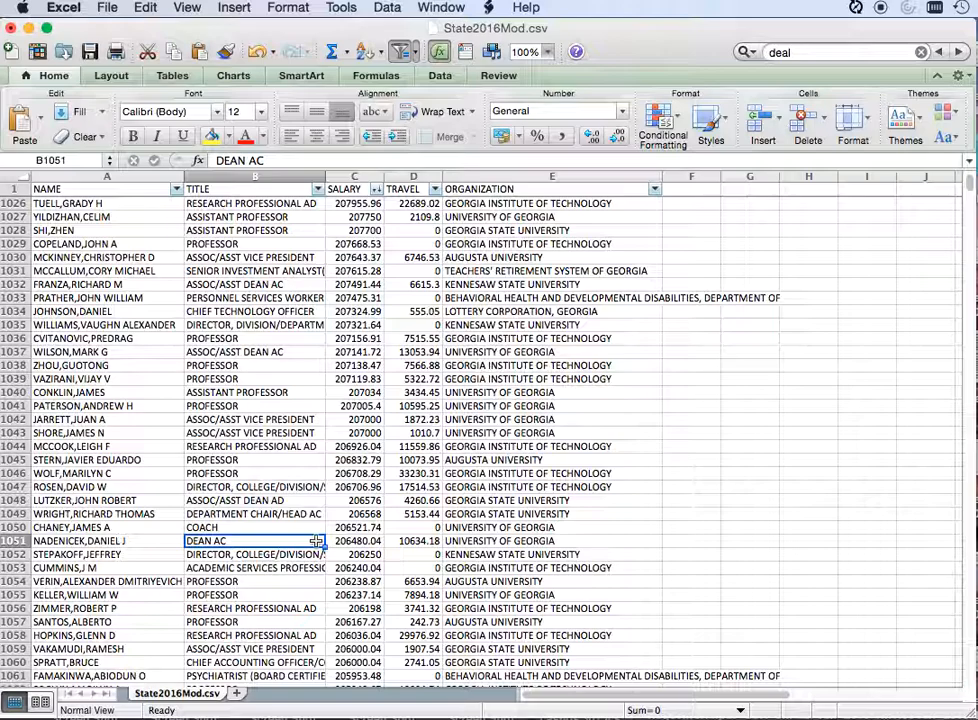
# Step: Go from the first record to the last one in row 207573, and select the entire SALARY column
pyautogui.hotkey('ctrl', 'Home')
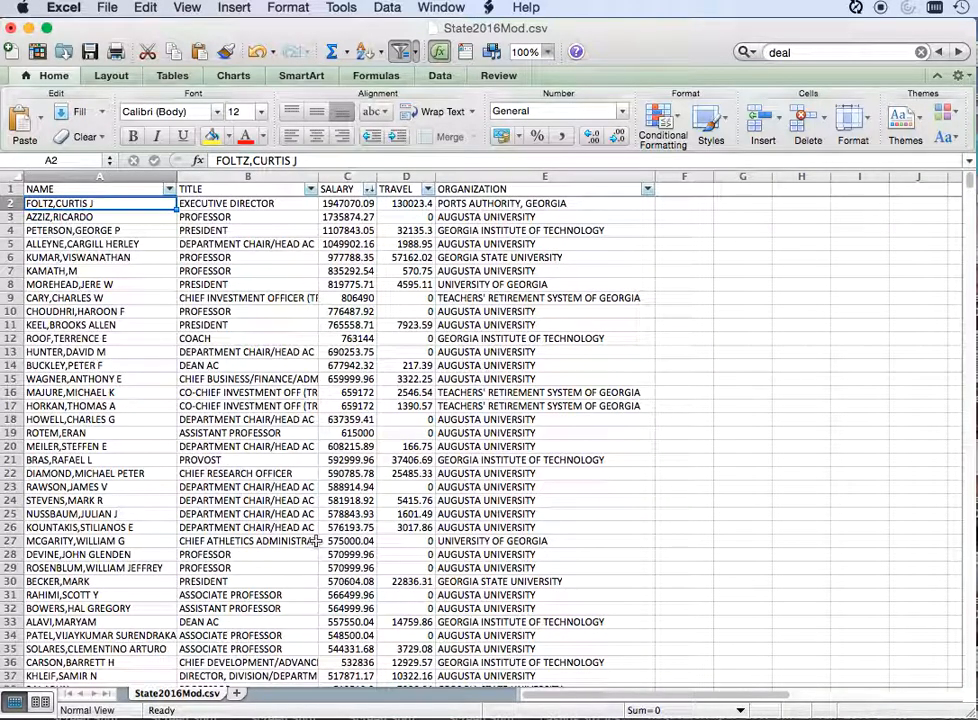
pyautogui.hotkey('ctrl', 'End')
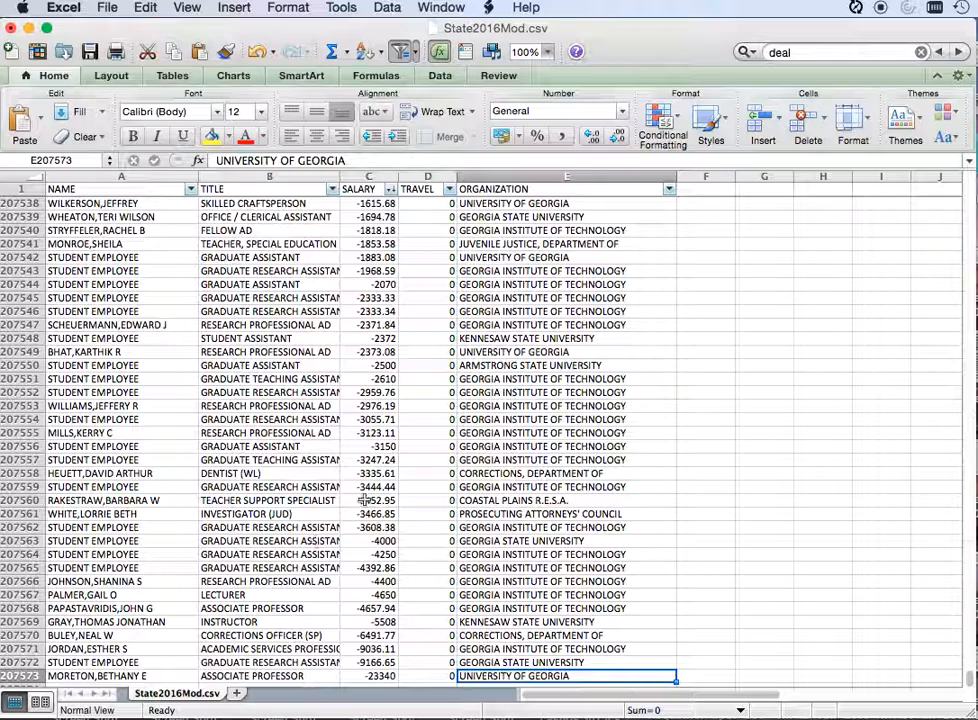
pyautogui.scroll(-5, 355, 500)
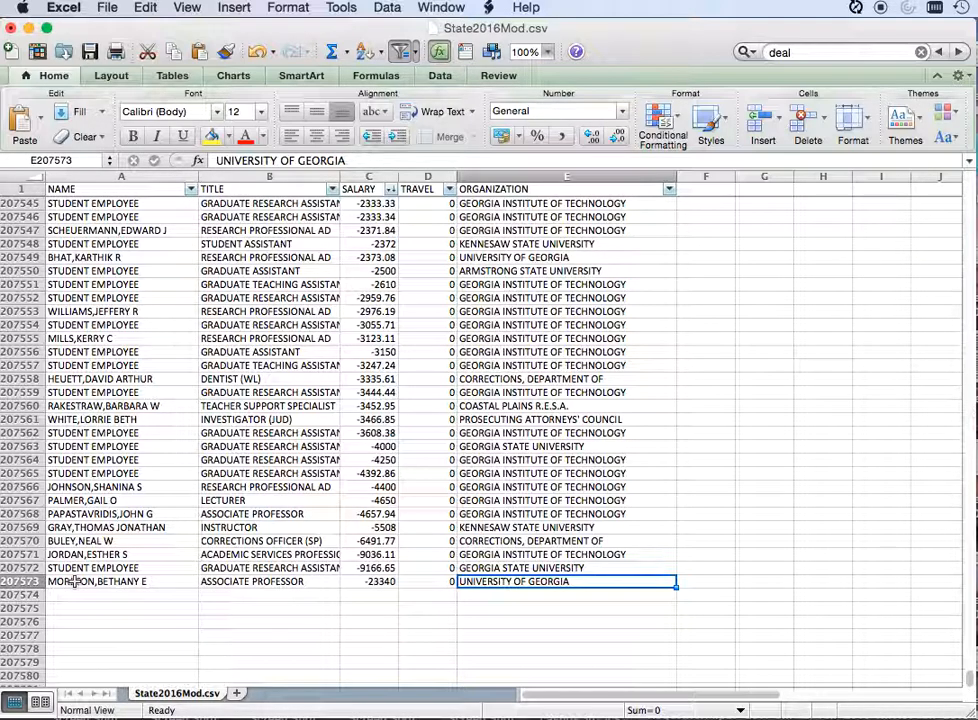
pyautogui.click(376, 177)
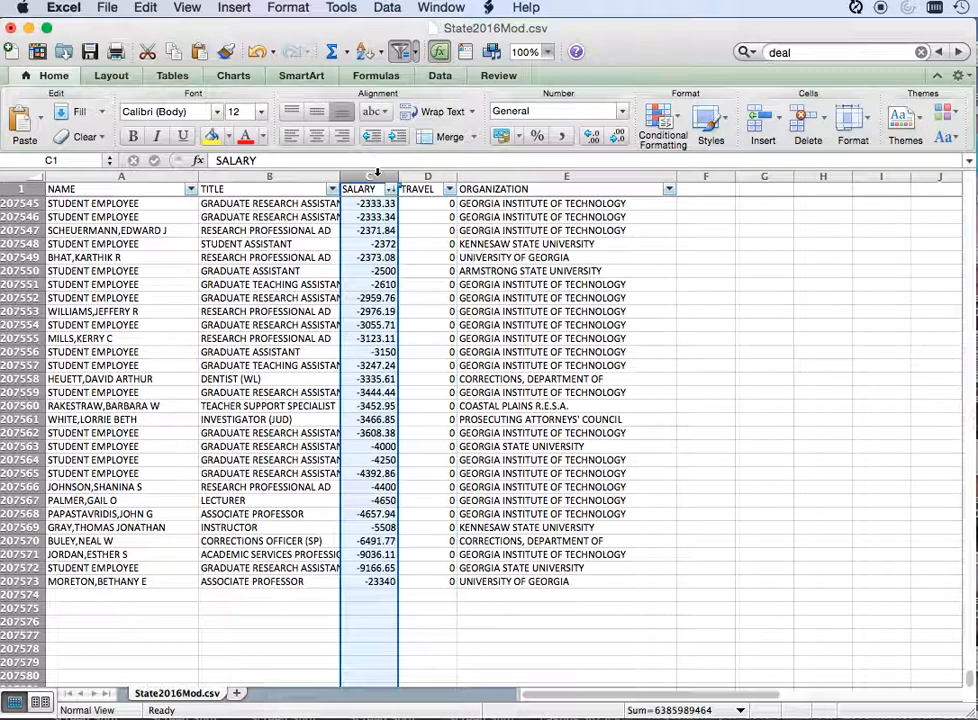